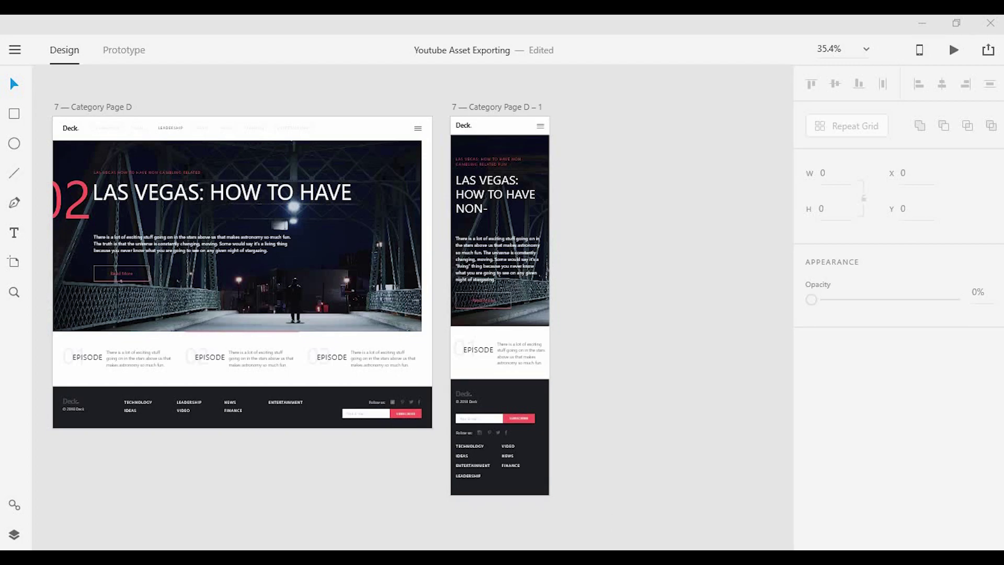
Step: Open the Assets\Web folder in File Explorer and look through its contents
key("alt+Tab")
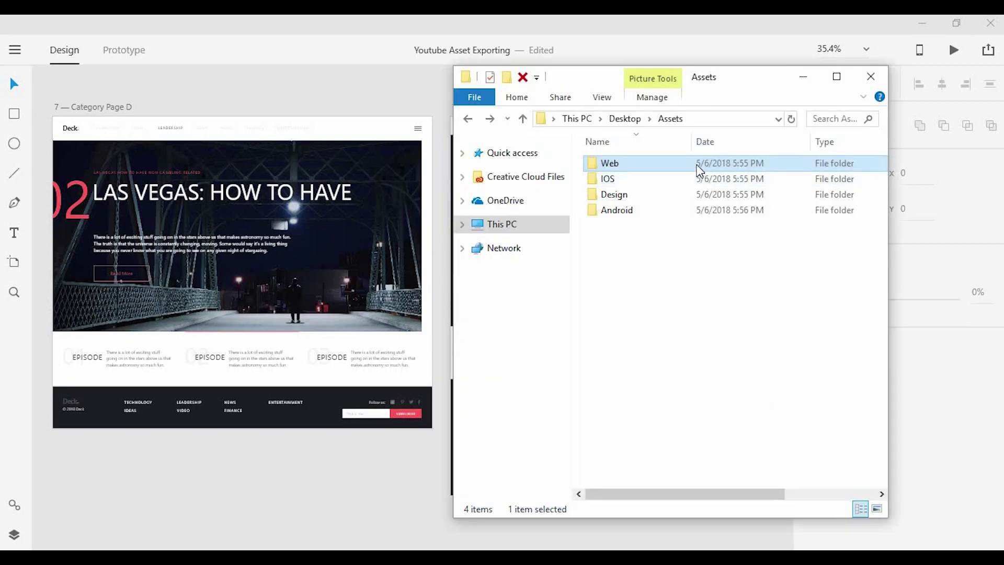
double_click(610, 164)
scroll(696, 332, "down", 5)
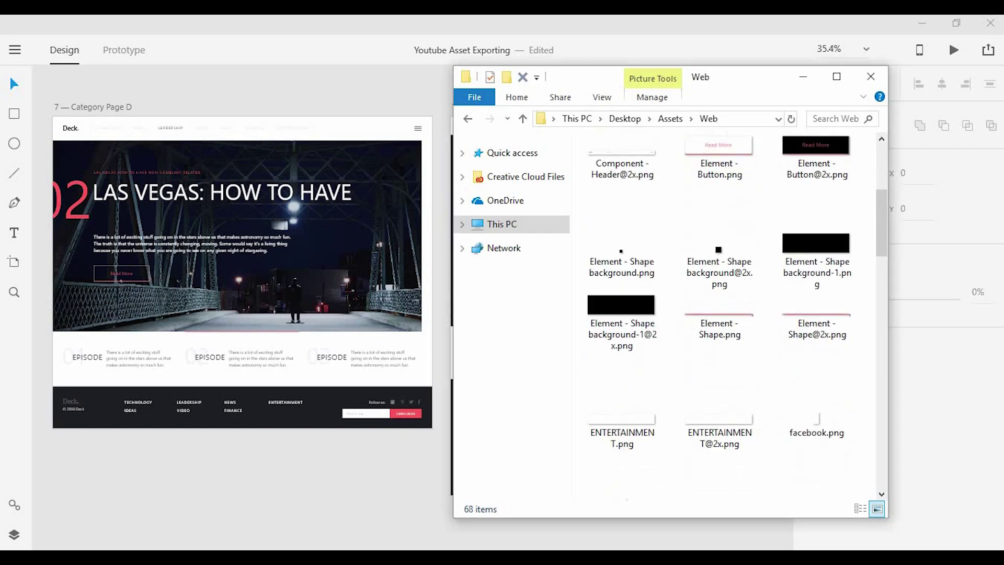
scroll(695, 332, "down", 15)
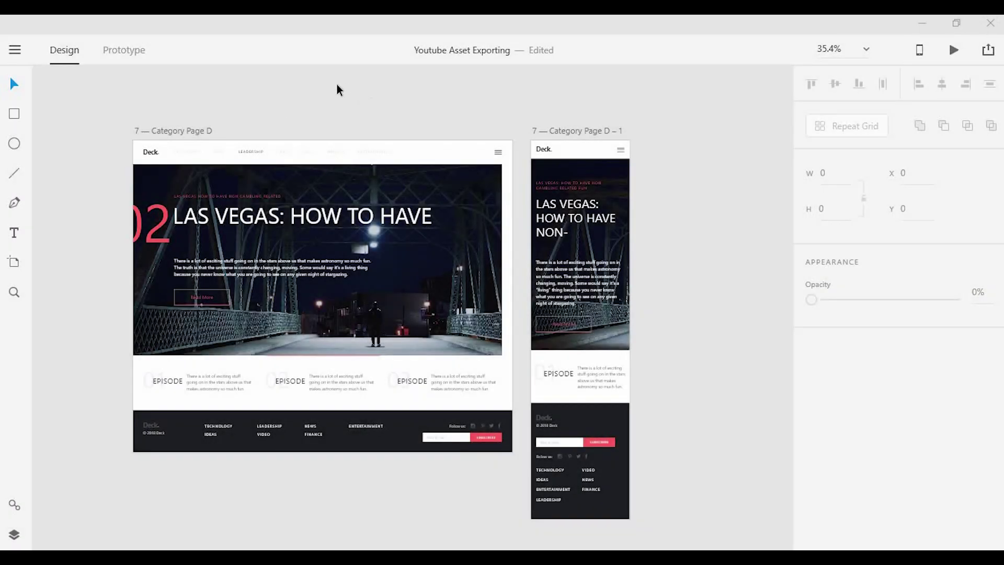
left_click(584, 124)
Step: Select the desktop hero image on 7 — Category Page D and open its Export Assets settings
left_click(290, 95)
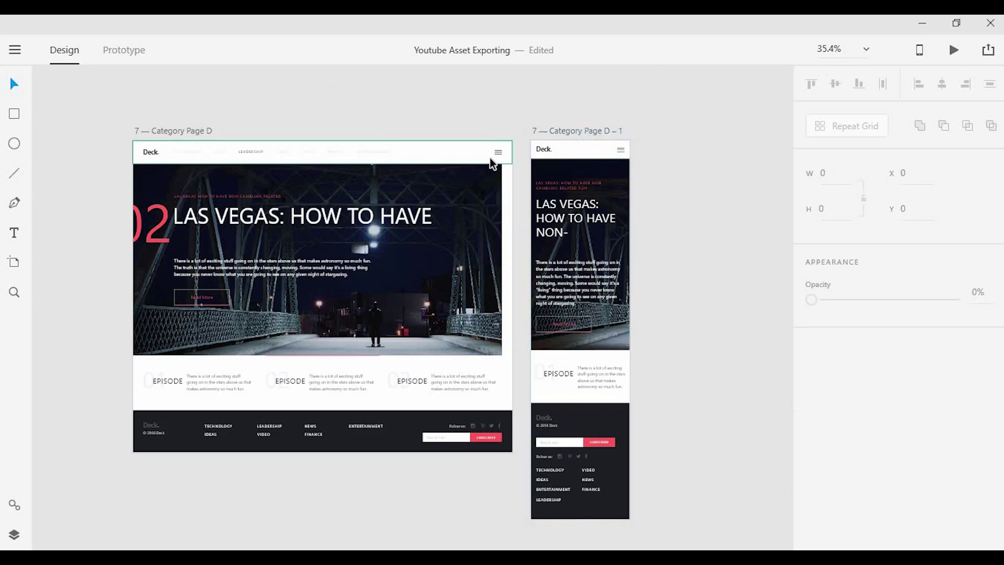
left_click(444, 315)
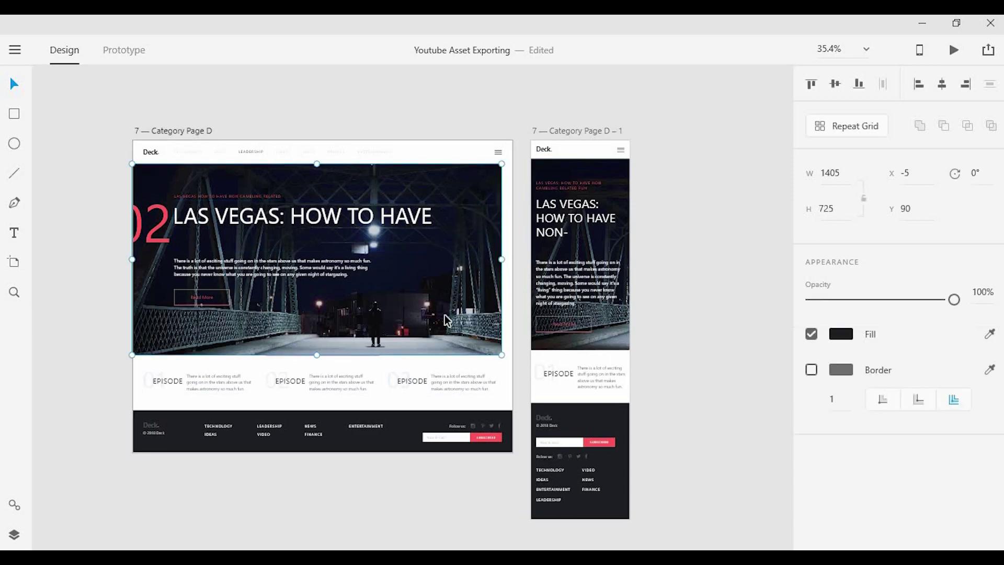
left_click(15, 50)
mouse_move(124, 389)
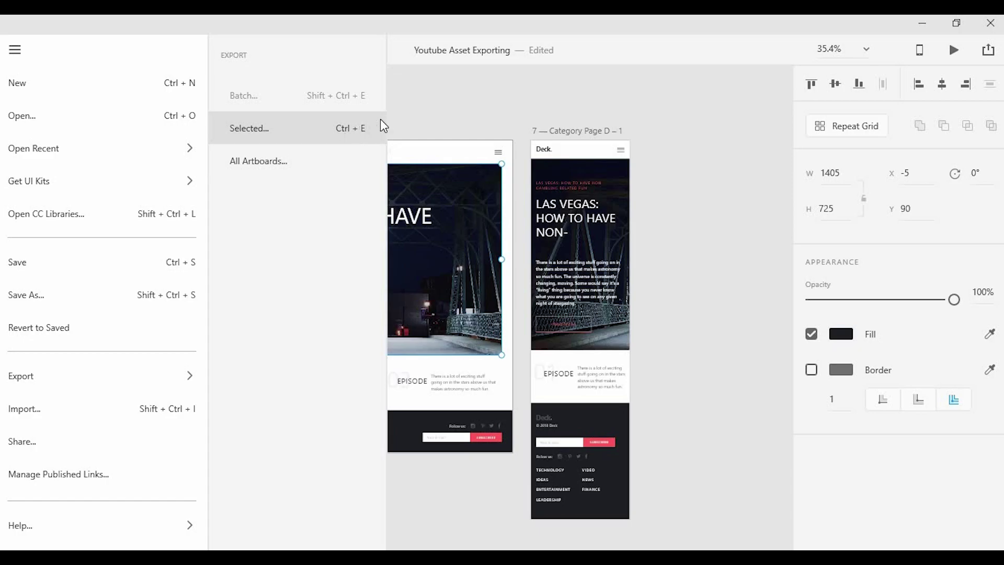
left_click(405, 116)
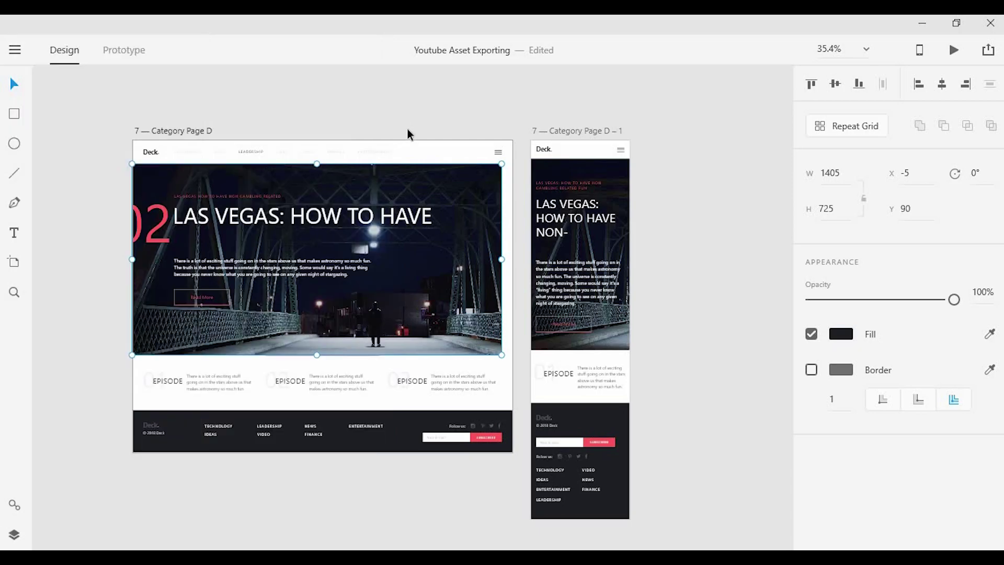
key("ctrl+e")
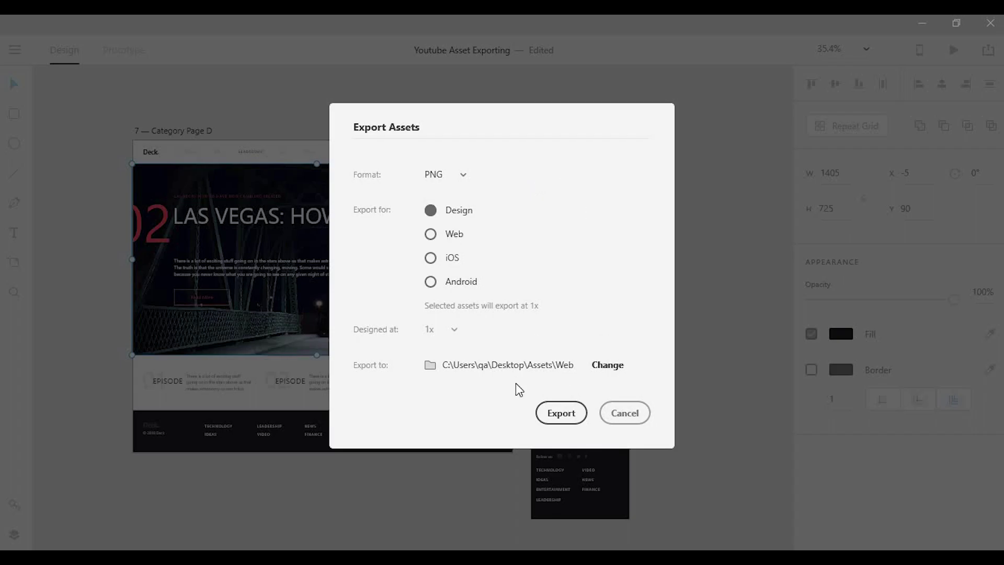
Step: Export the desktop hero image to Assets\Web as Group 2.png, then reopen its export settings
left_click(538, 419)
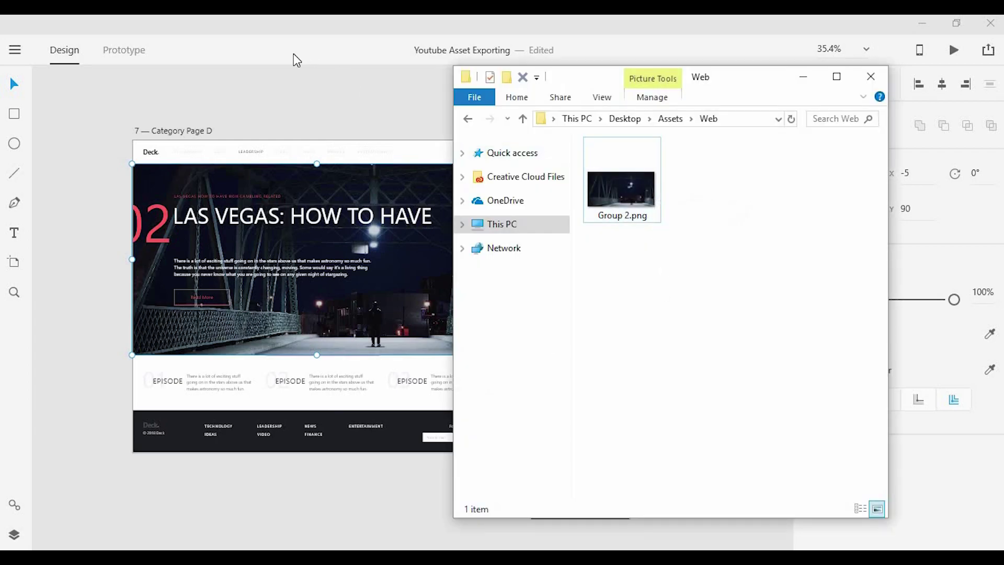
left_click(302, 111)
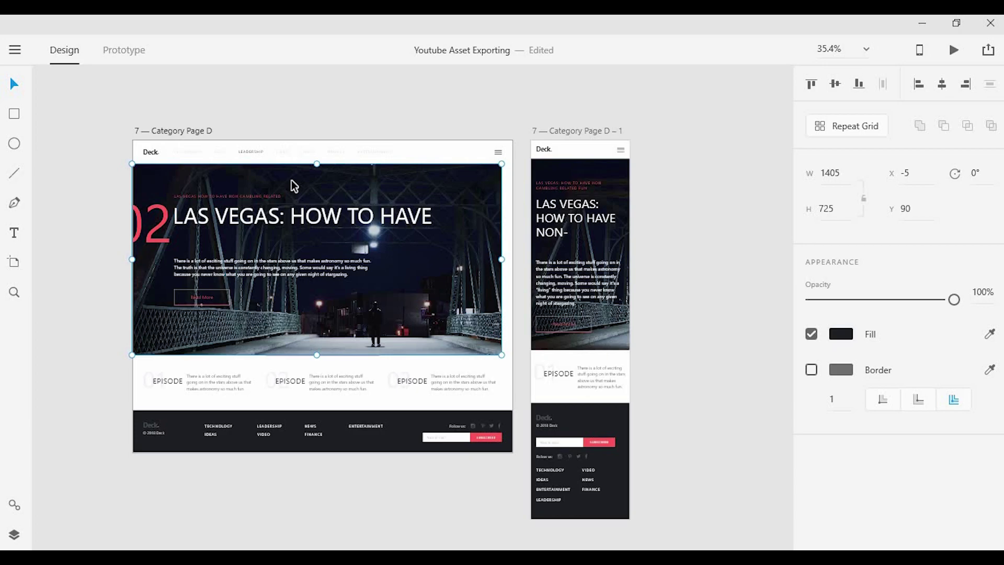
key("ctrl+e")
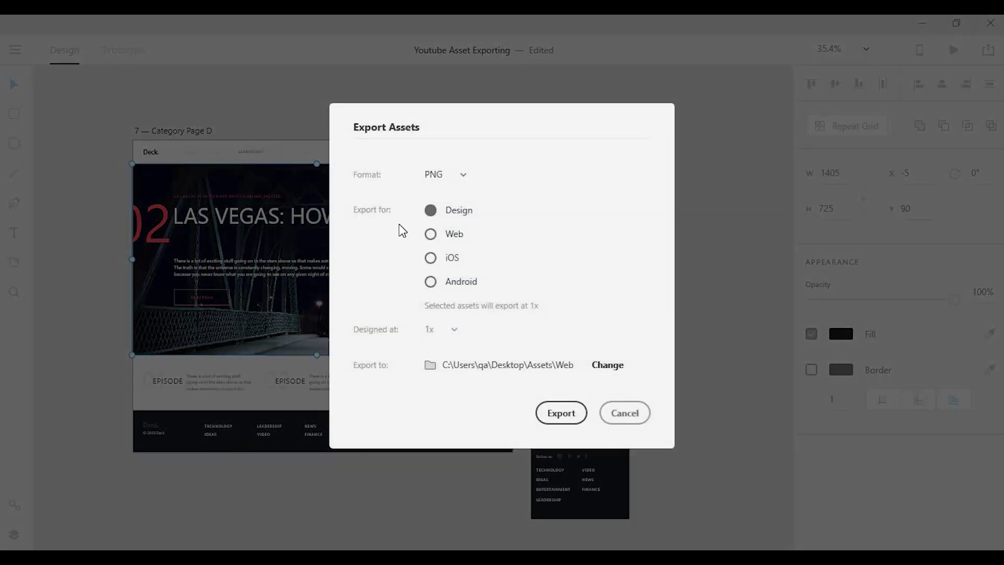
left_click(446, 238)
left_click(455, 335)
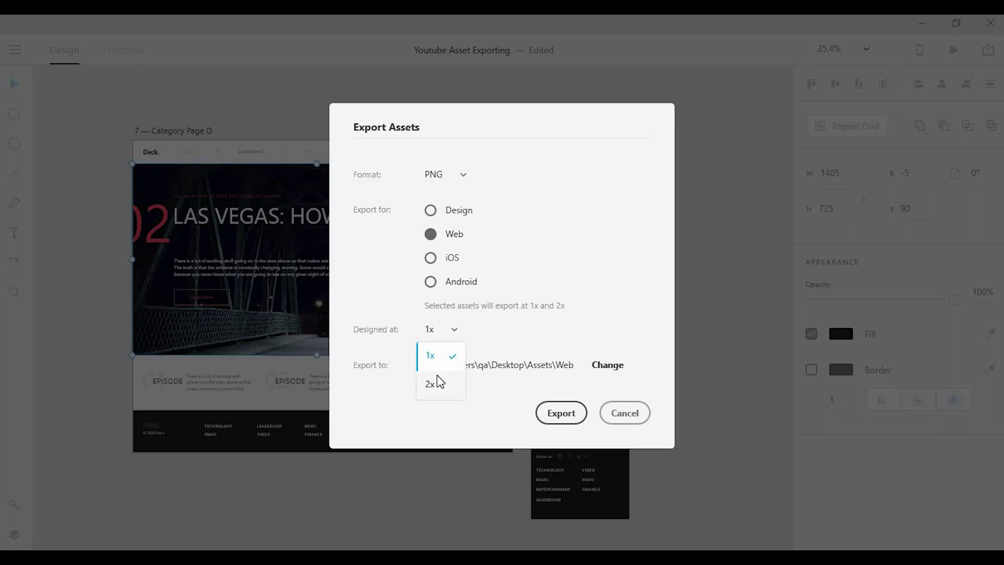
left_click(440, 361)
left_click(571, 413)
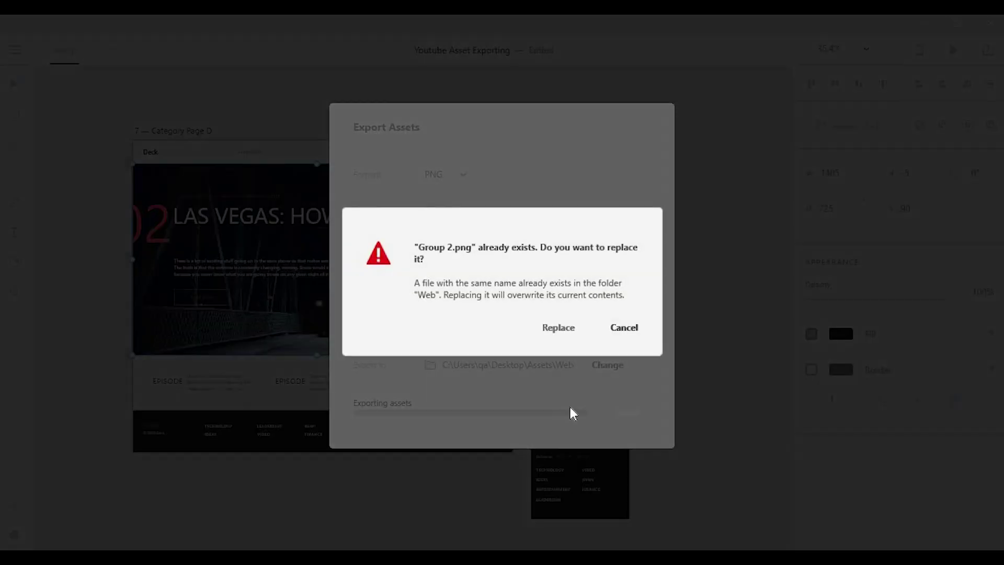
left_click(558, 328)
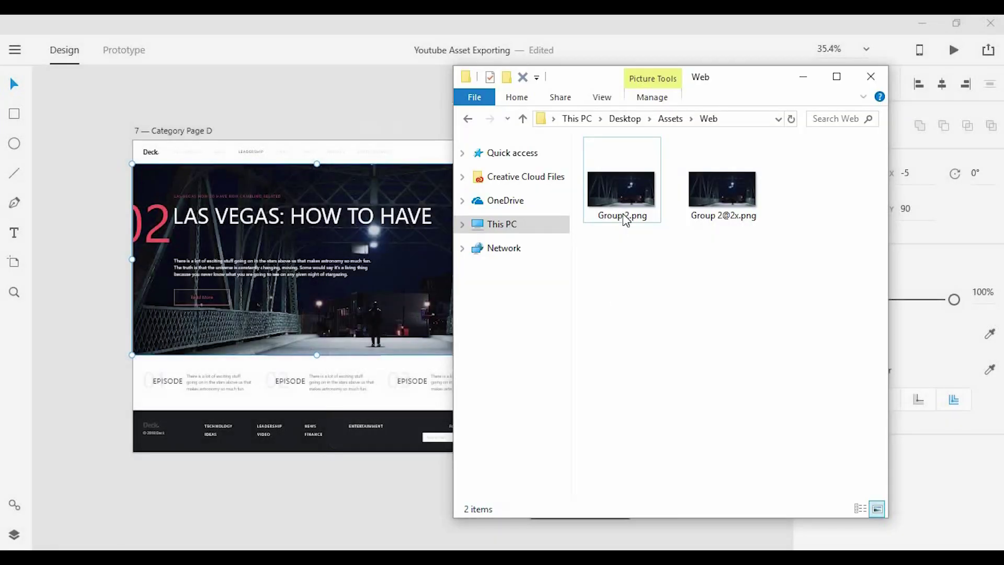
left_click(625, 214)
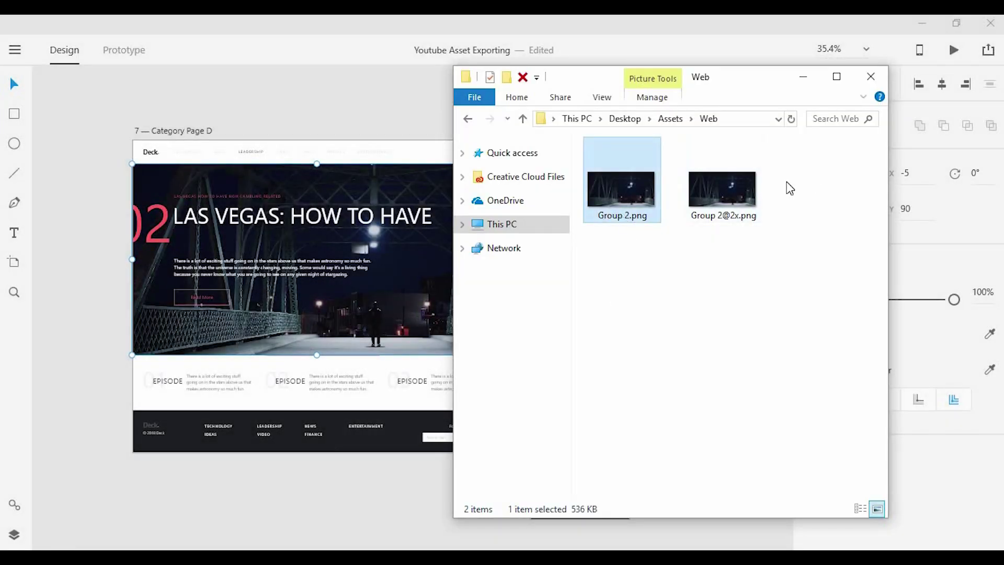
left_click(735, 202)
left_click(646, 199)
left_click(696, 202)
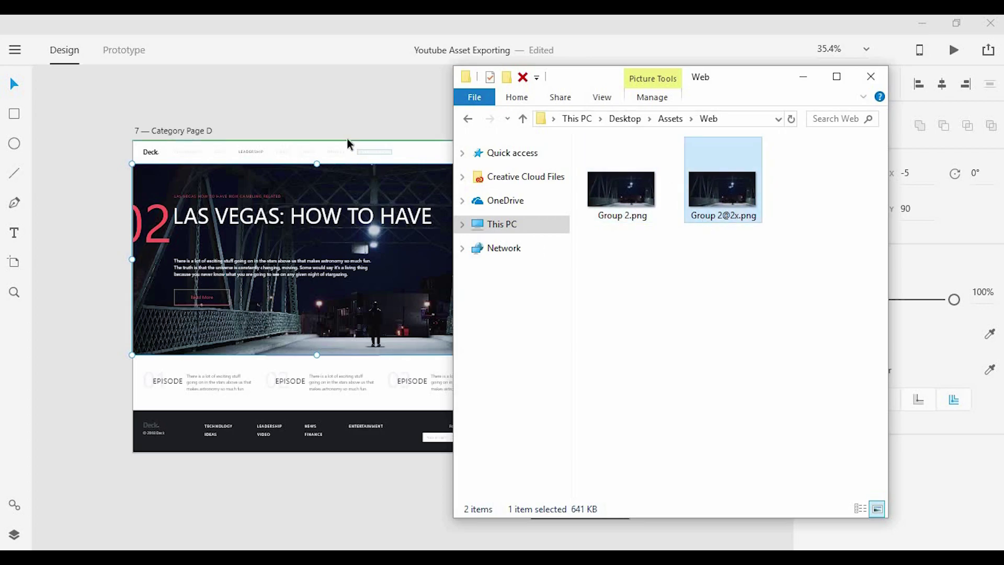
left_click(614, 242)
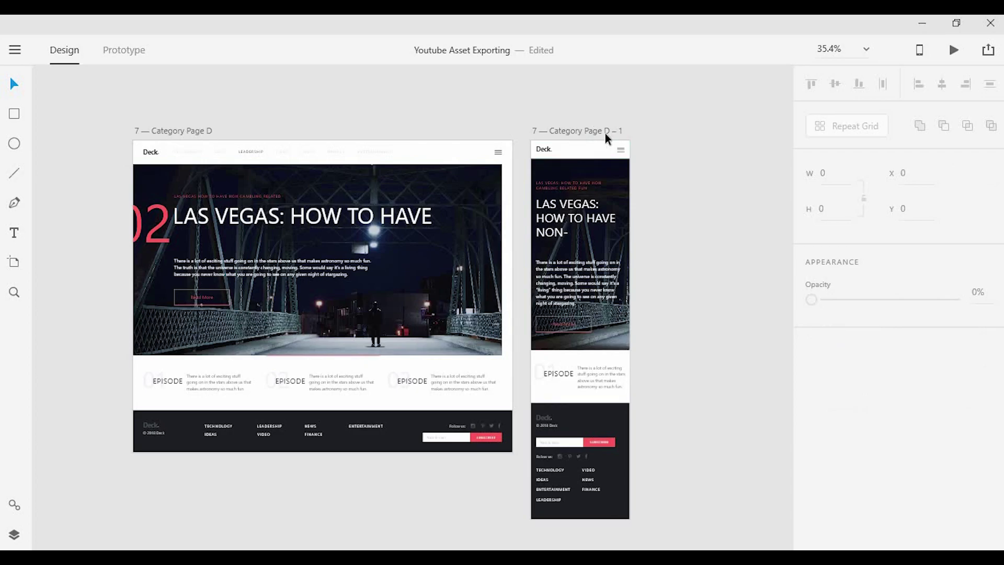
Step: Select the mobile artboard's hero image and set its export to iOS, designed at 1x
left_click(605, 132)
left_click(658, 144)
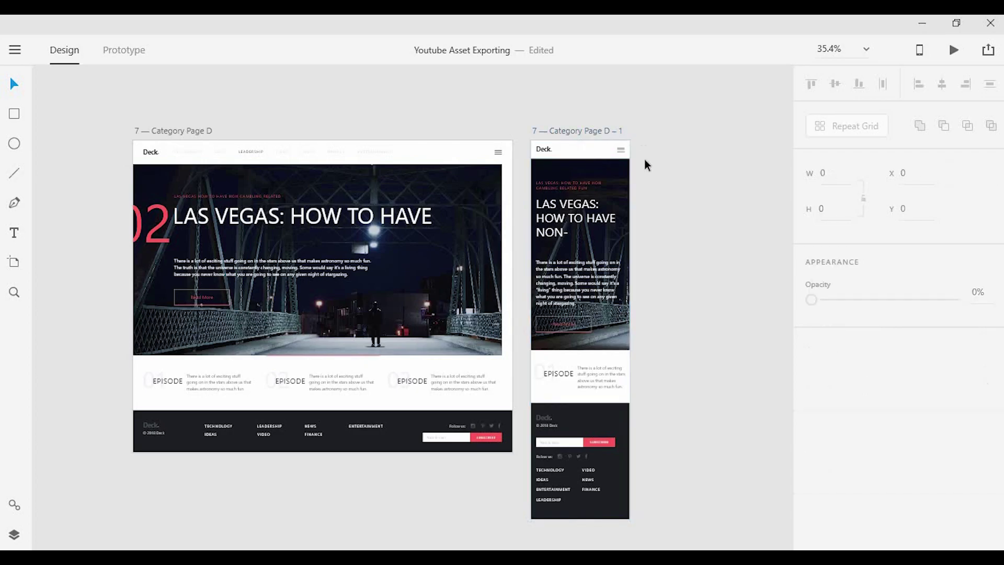
left_click(614, 178)
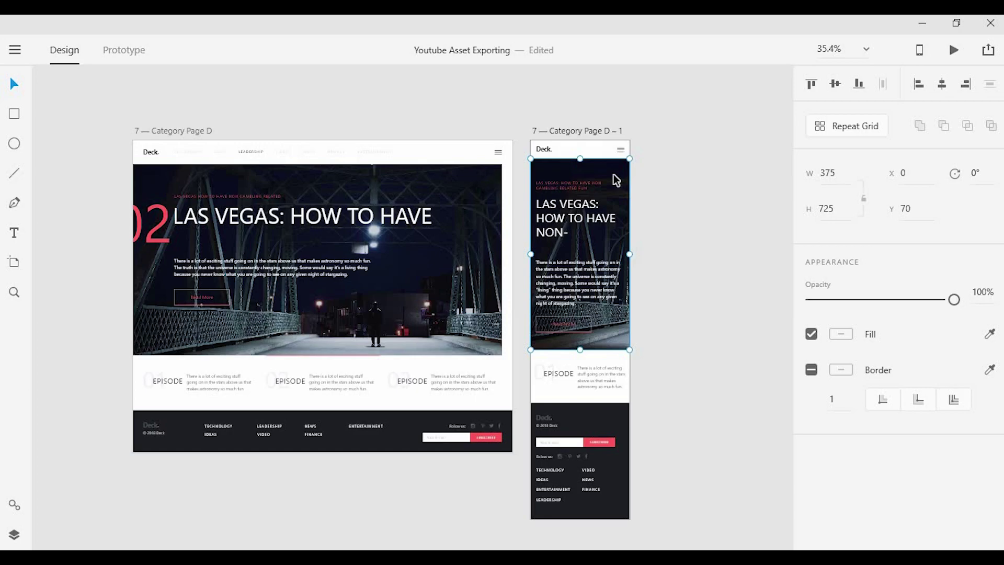
key("ctrl+e")
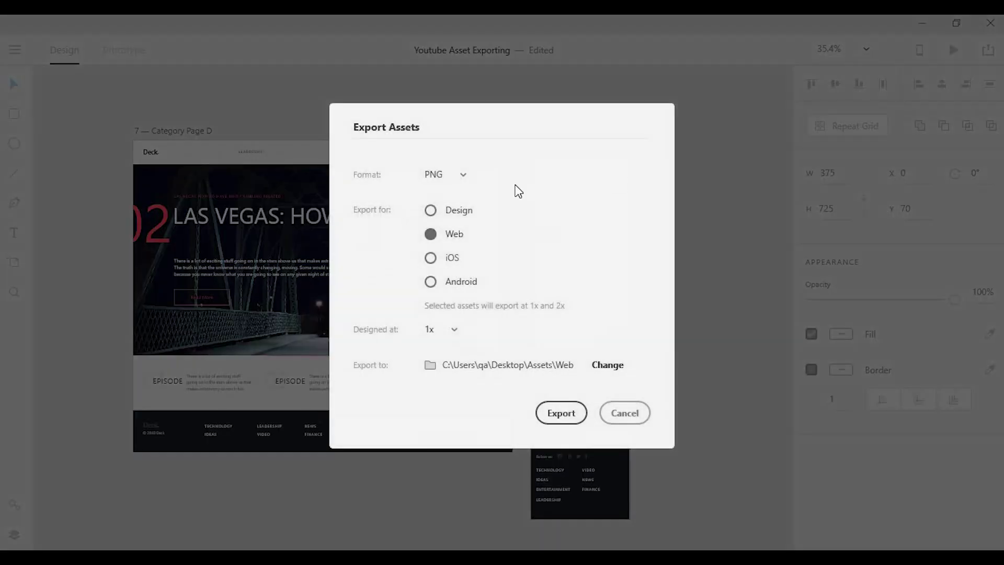
left_click(451, 259)
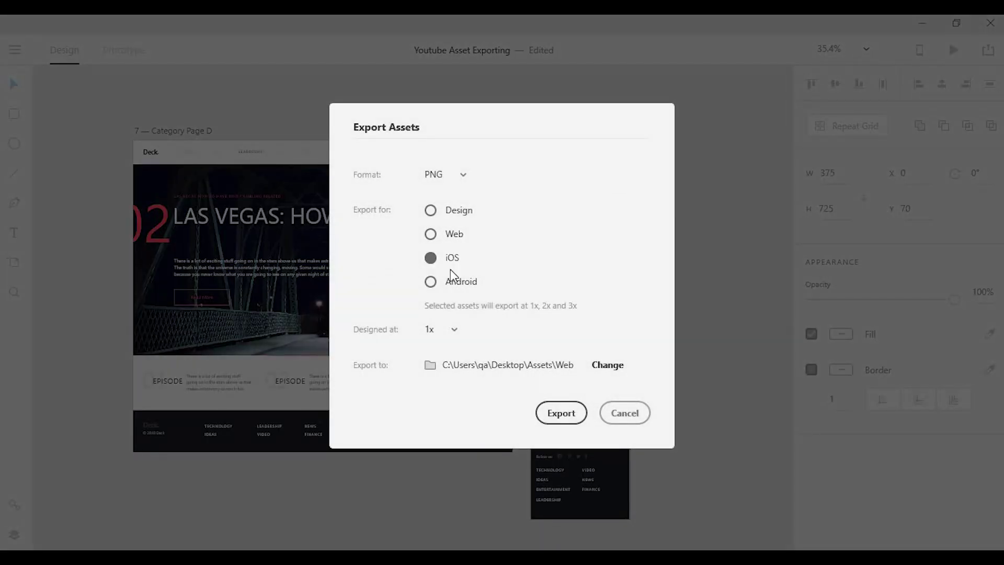
left_click(449, 334)
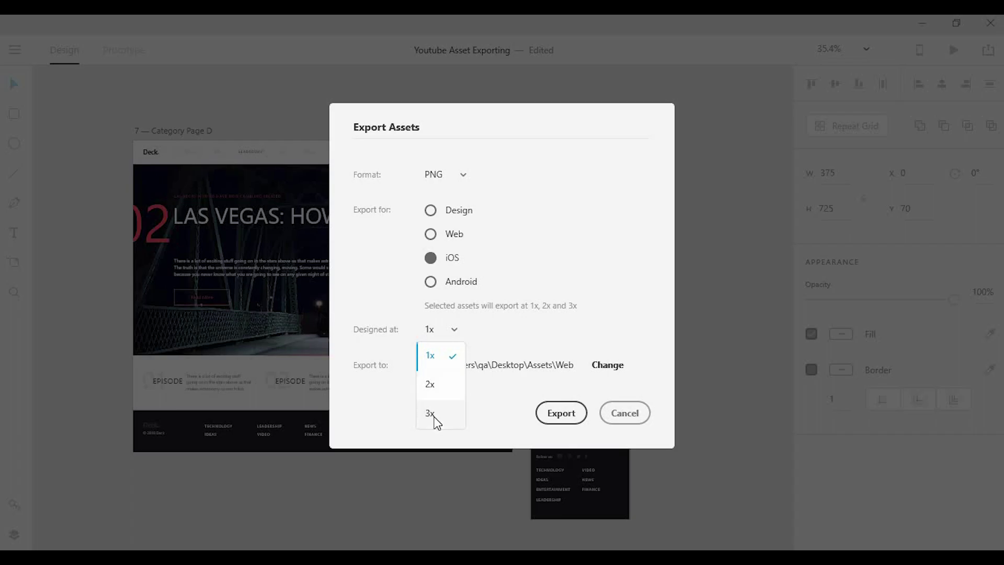
left_click(436, 357)
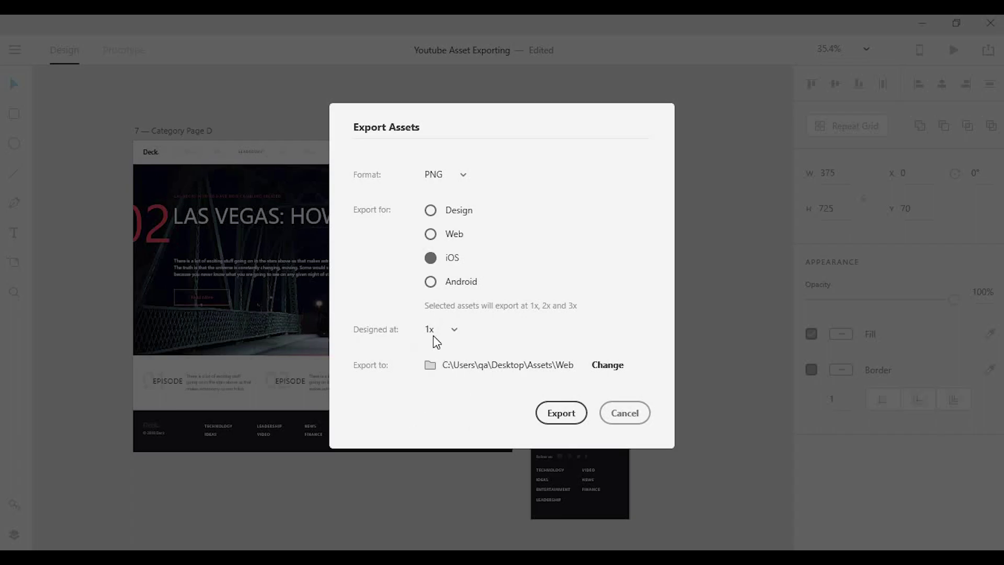
Step: Set the export folder to Assets\IOS and export the 1x, 2x and 3x PNGs
left_click(619, 356)
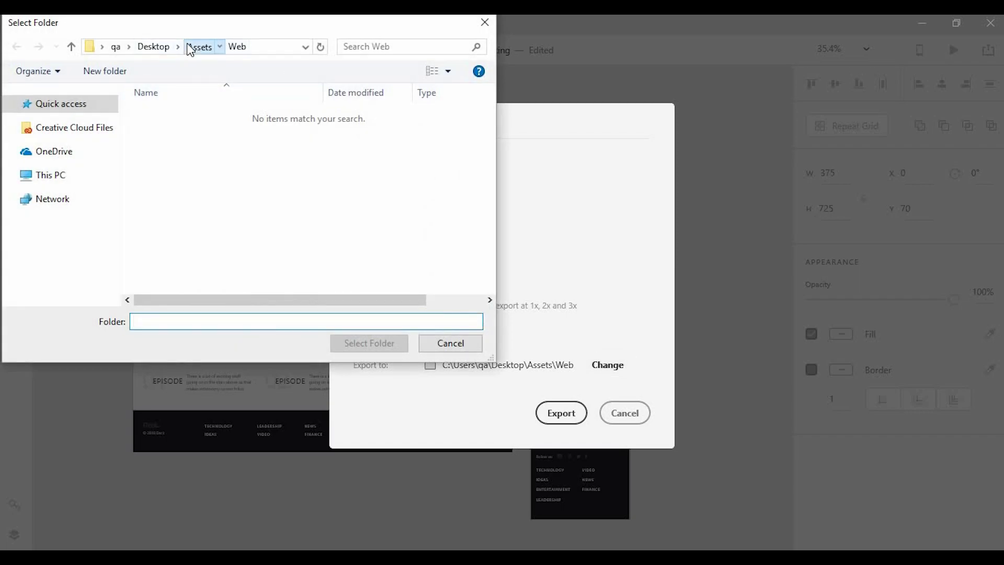
left_click(190, 49)
left_click(156, 145)
double_click(157, 145)
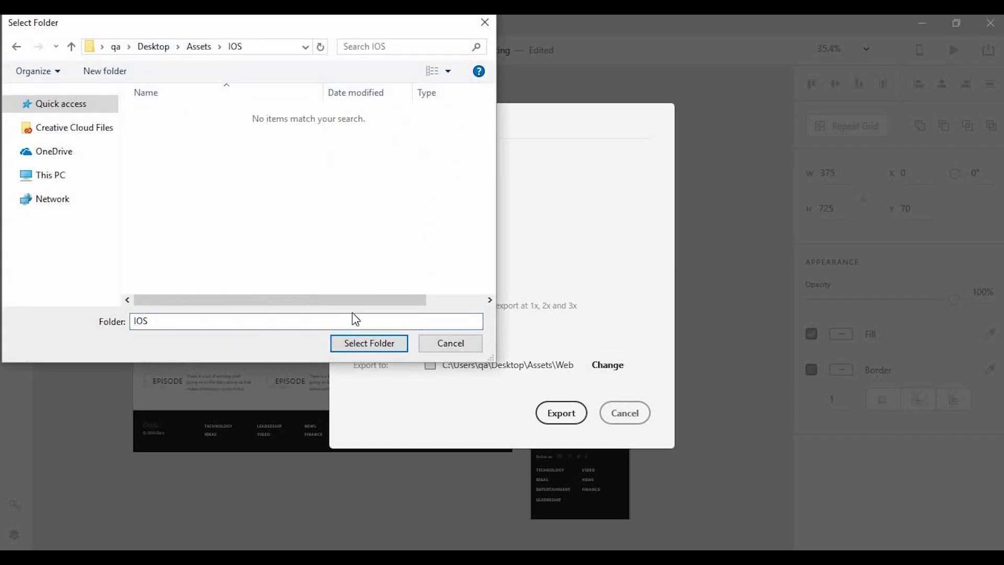
left_click(353, 343)
left_click(556, 412)
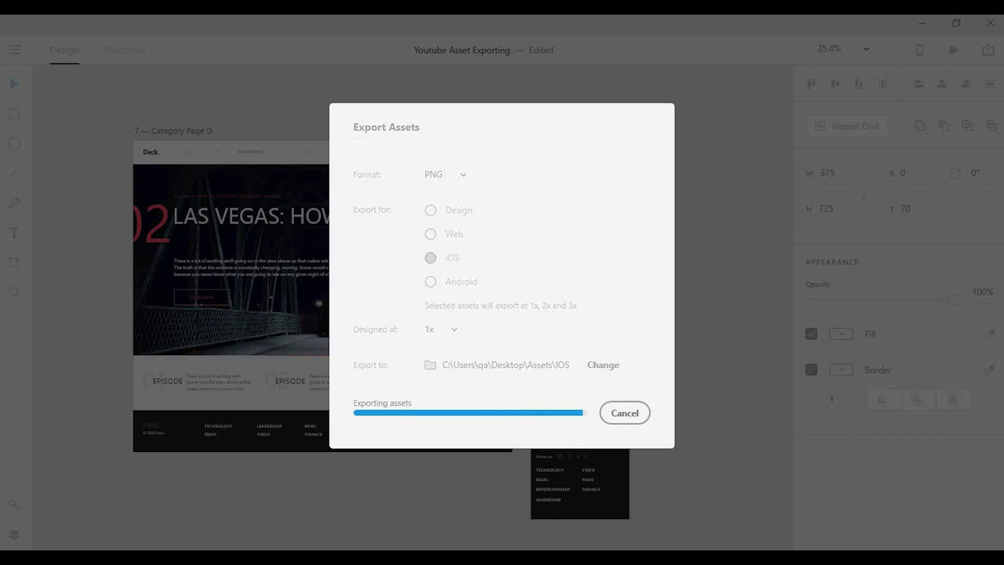
key("alt+Up")
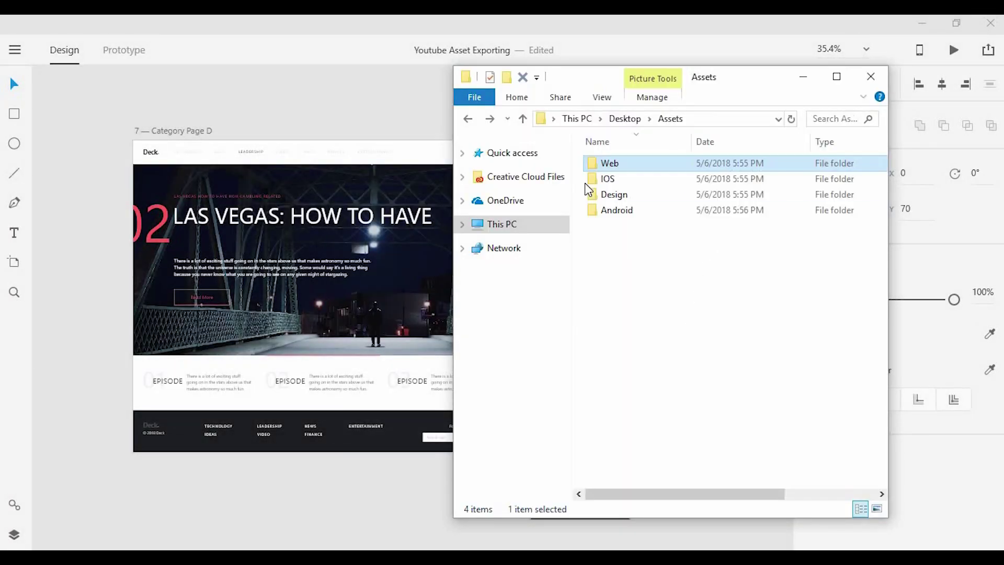
double_click(587, 181)
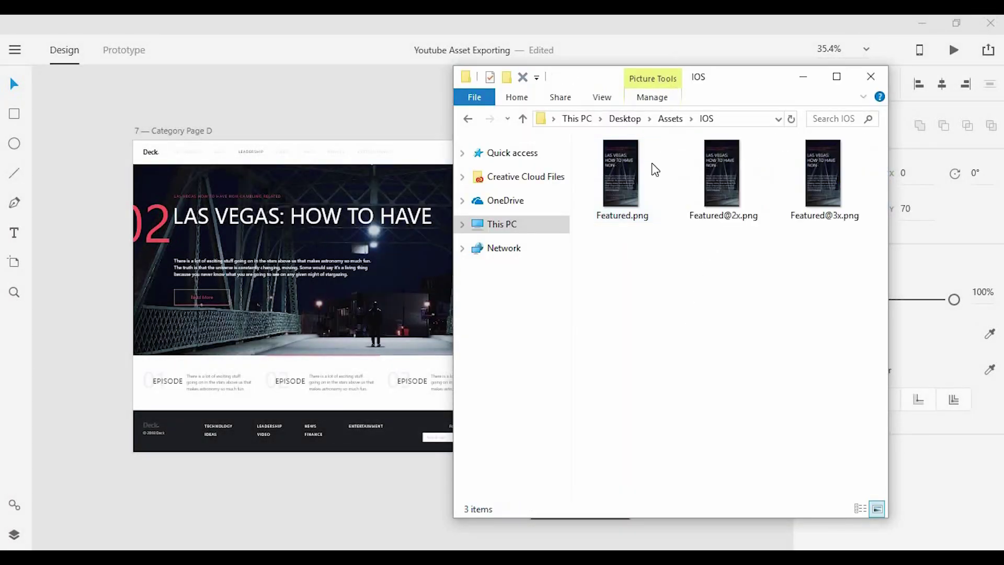
left_click(643, 191)
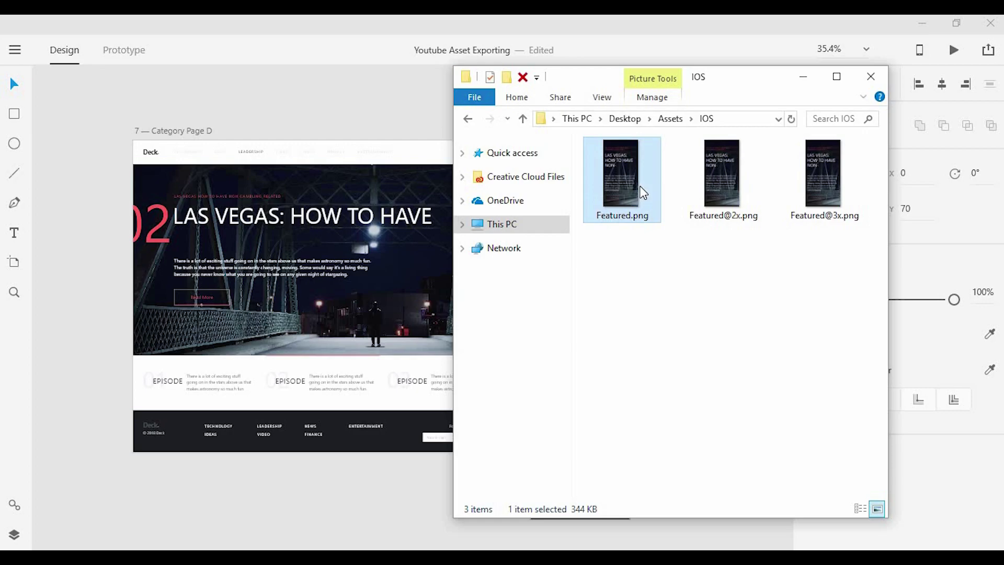
left_click(732, 188)
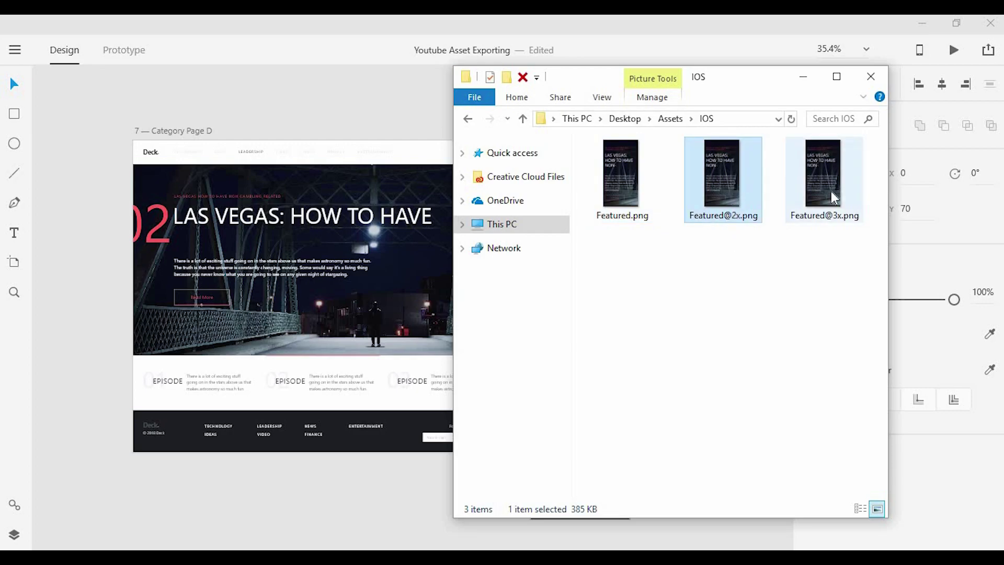
left_click(831, 172)
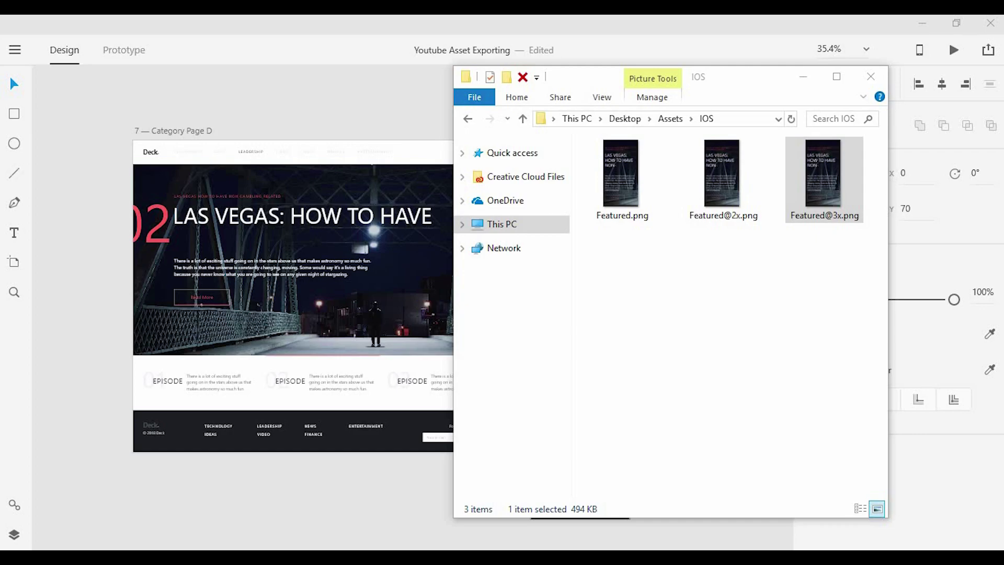
Step: Export the mobile hero image for Android, designed at 100% - mdpi, into Assets\Android
left_click(396, 116)
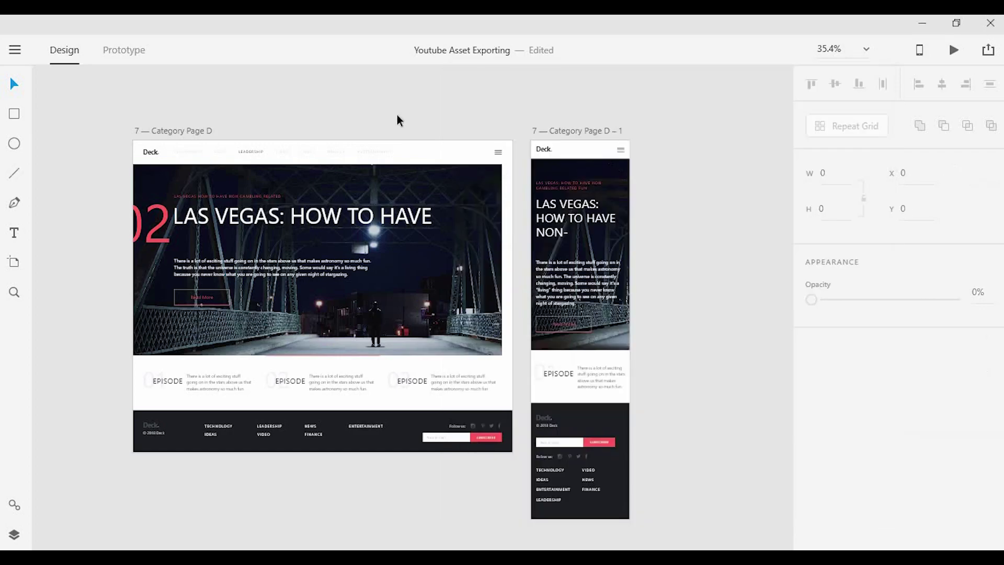
left_click(579, 169)
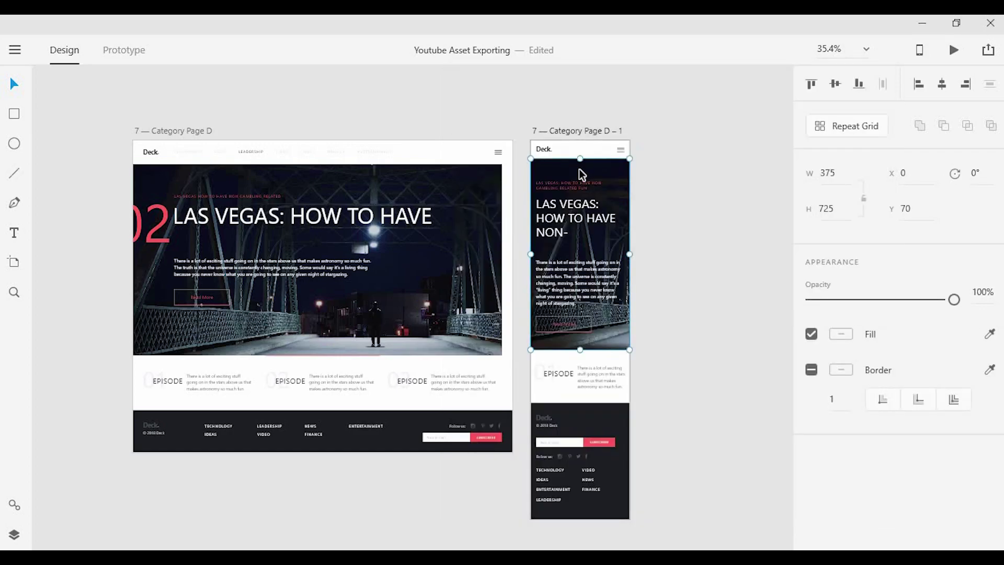
key("ctrl+e")
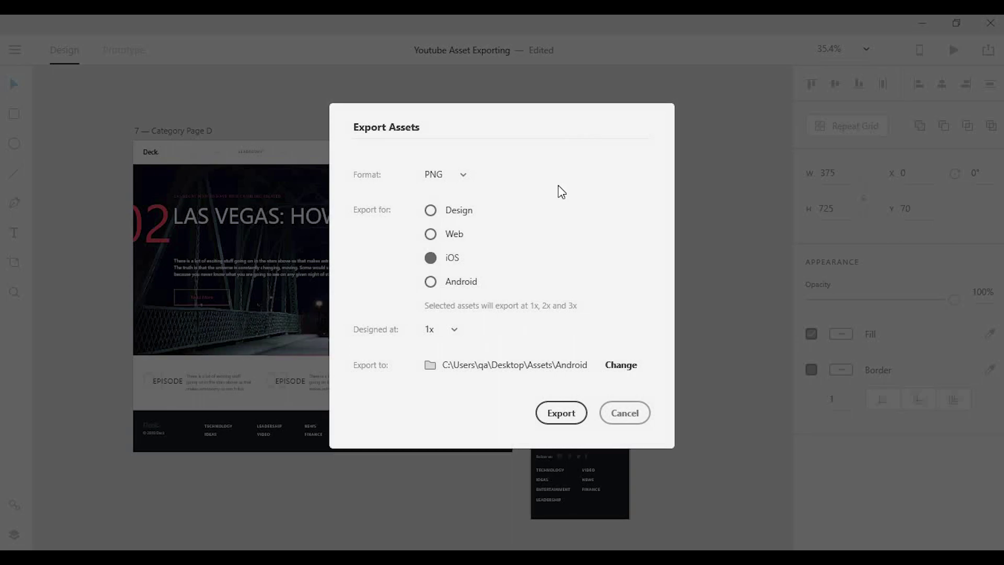
left_click(449, 281)
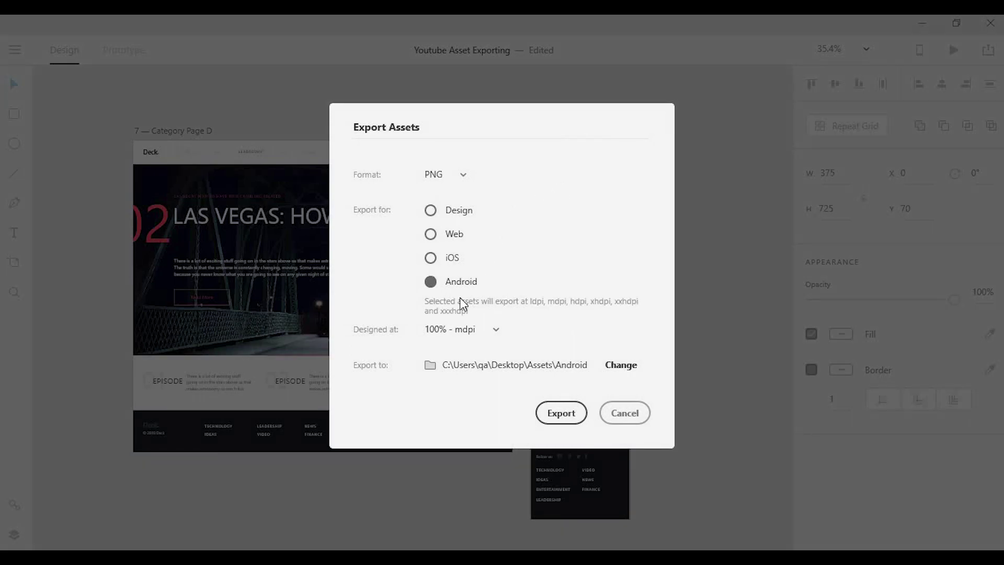
left_click(477, 331)
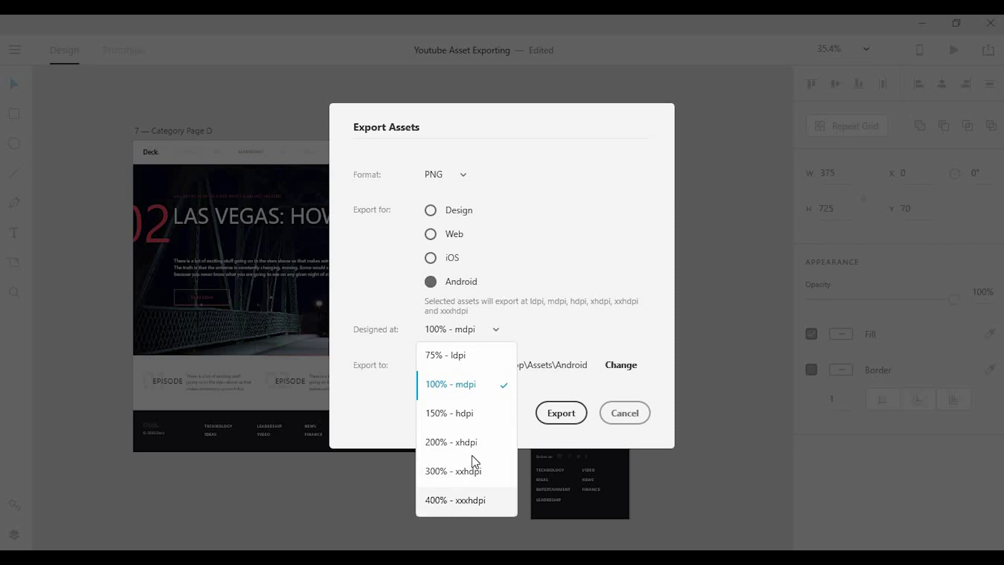
left_click(482, 390)
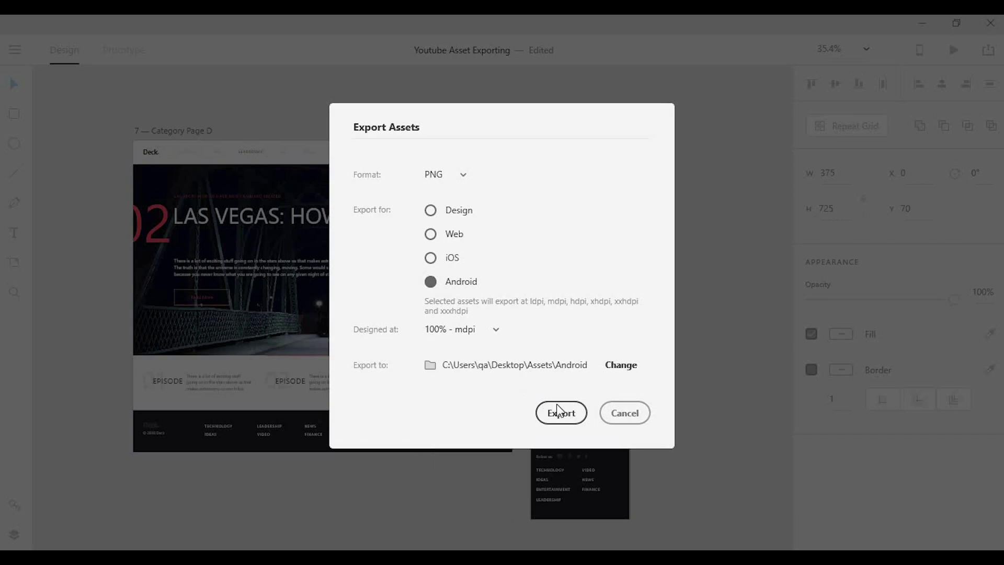
left_click(559, 407)
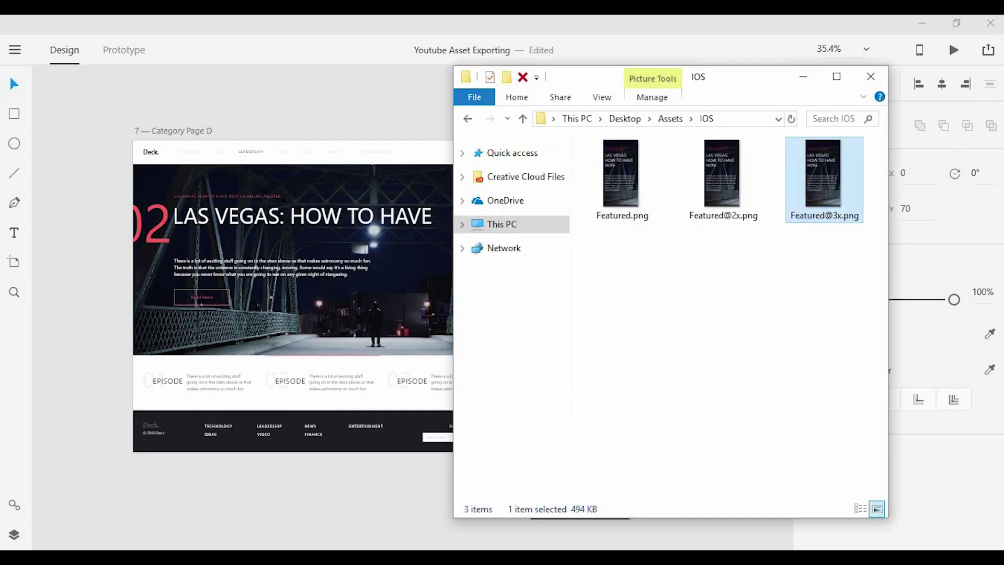
Step: Go from Assets into Android and open the drawable-xxxhdpi folder containing Featured.png
left_click(672, 120)
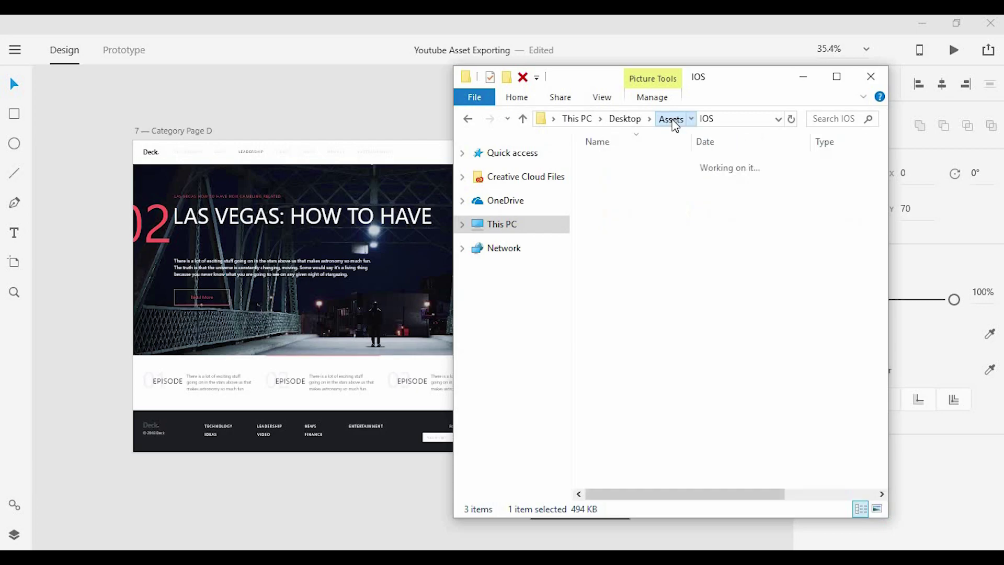
double_click(617, 209)
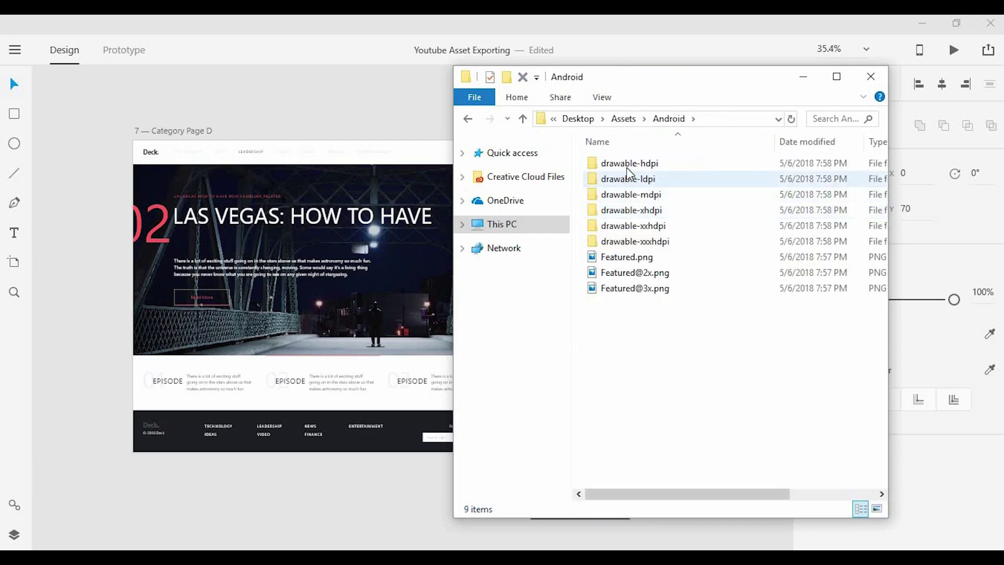
left_click(665, 180)
left_click(668, 244)
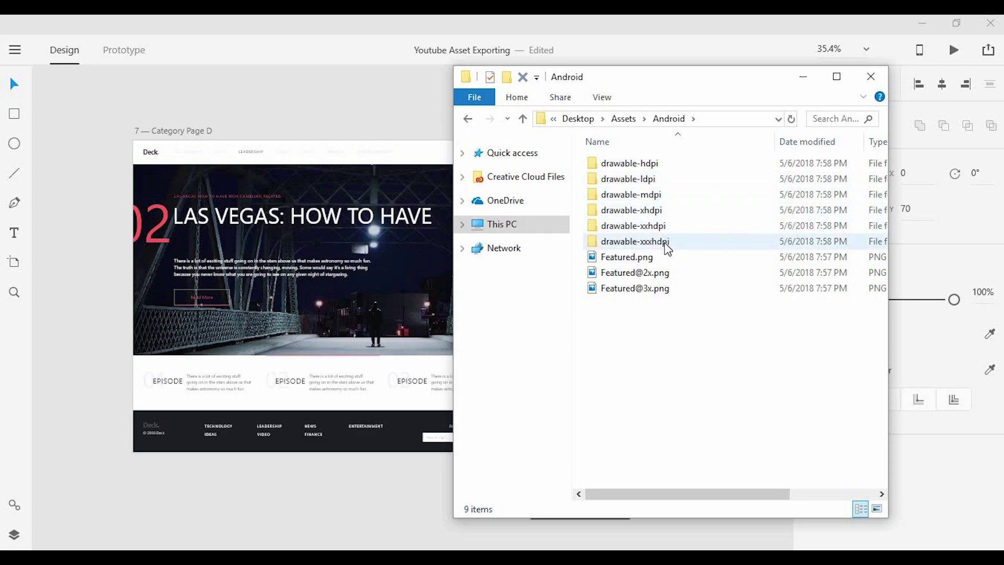
double_click(667, 243)
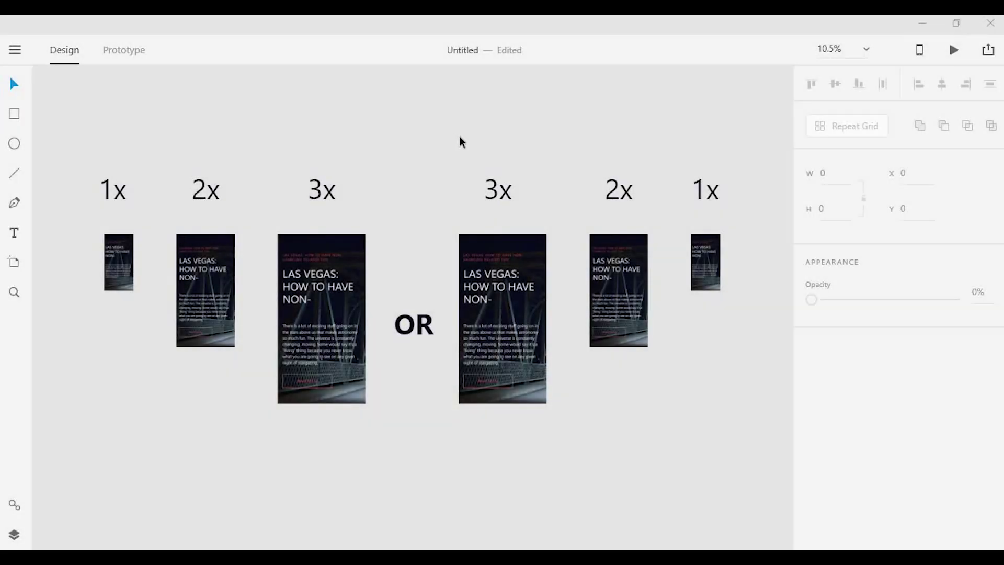
left_click(519, 300)
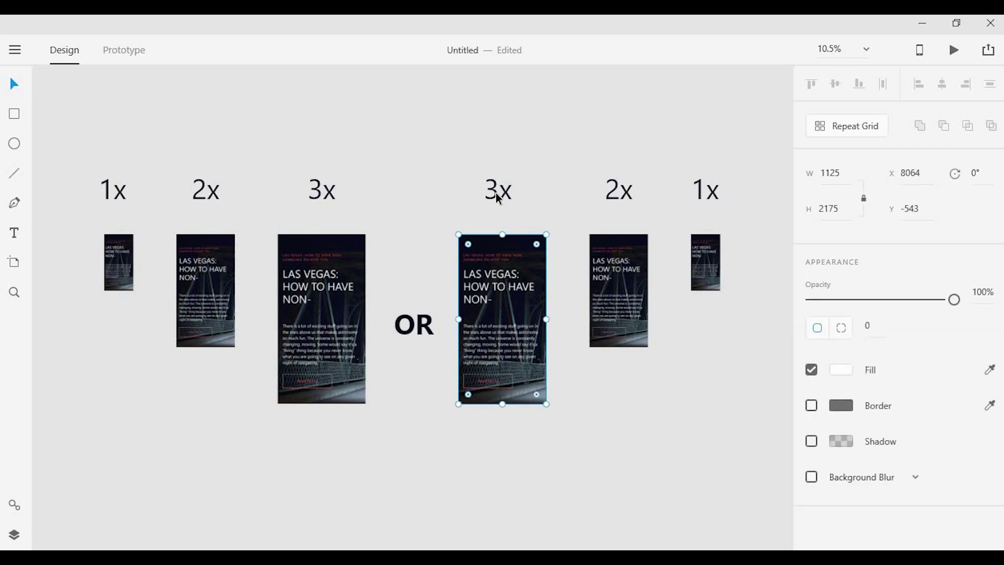
left_click_drag(466, 135, 704, 329)
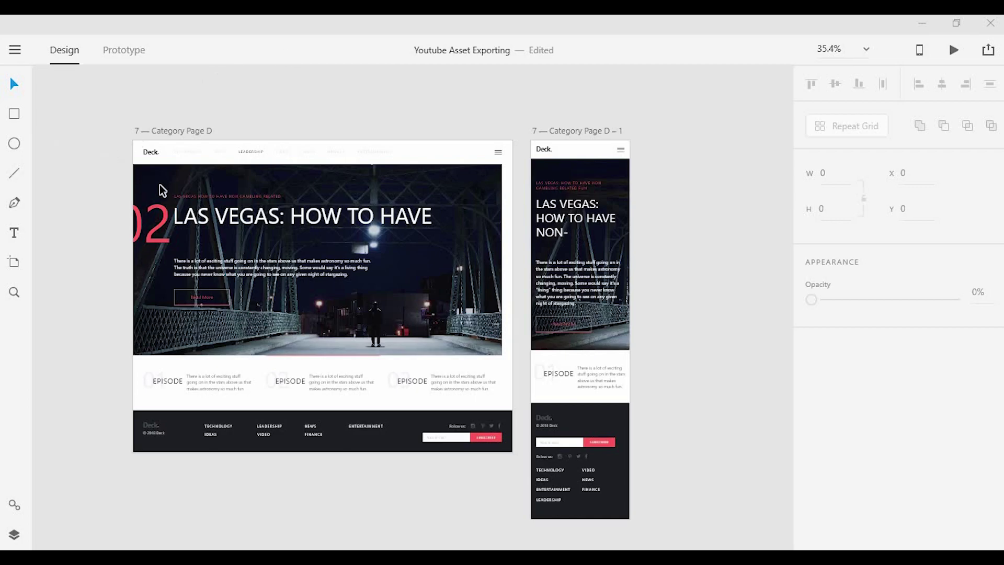
Step: Select the LAS VEGAS: HOW TO HAVE heading, hero image group, 02 number and other hero layers together
left_click(405, 217)
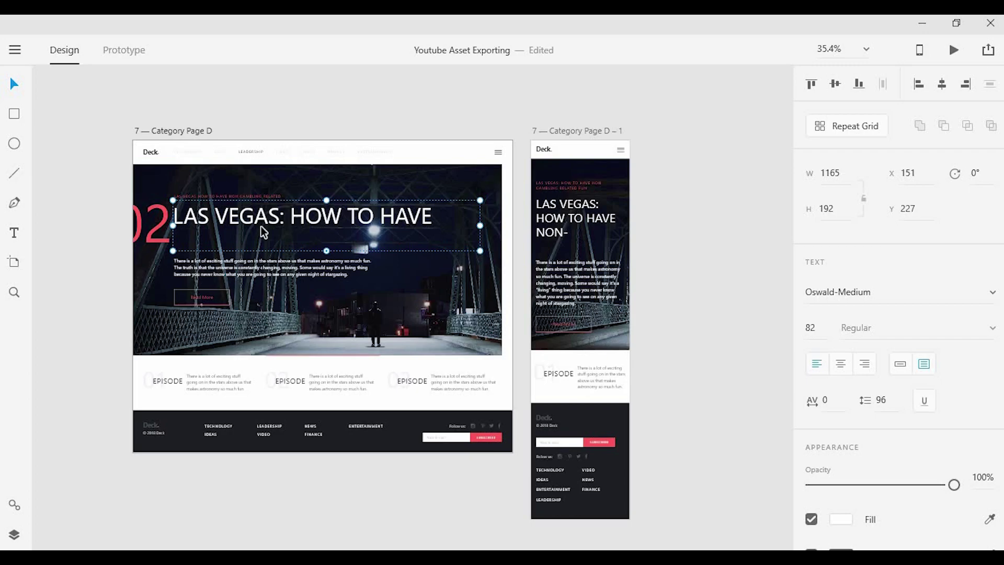
left_click(199, 301)
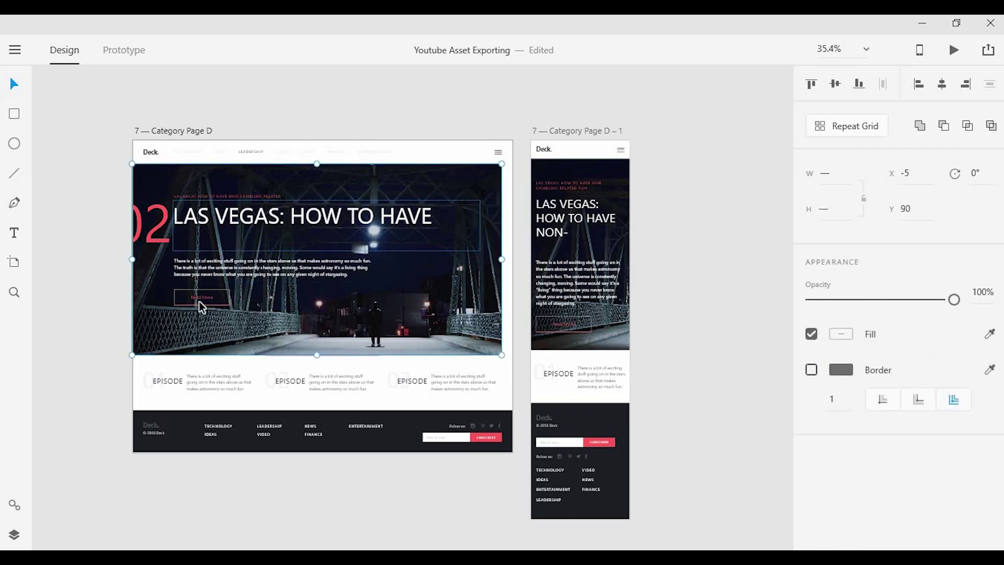
left_click_drag(77, 175, 467, 340)
Step: Export the selected hero elements as Web PNGs into Assets\Web, replacing the earlier files
key("ctrl+shift+e")
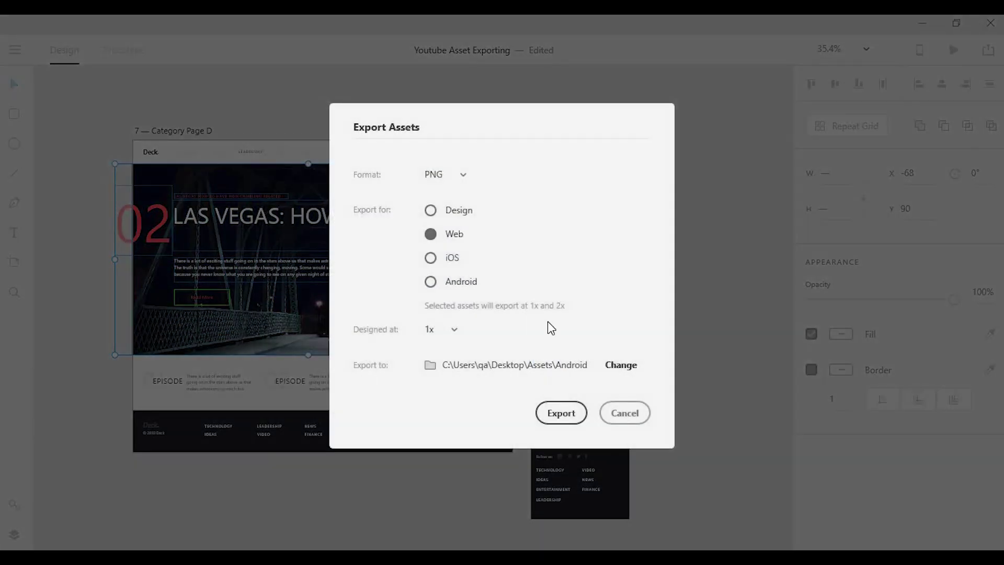
left_click(613, 372)
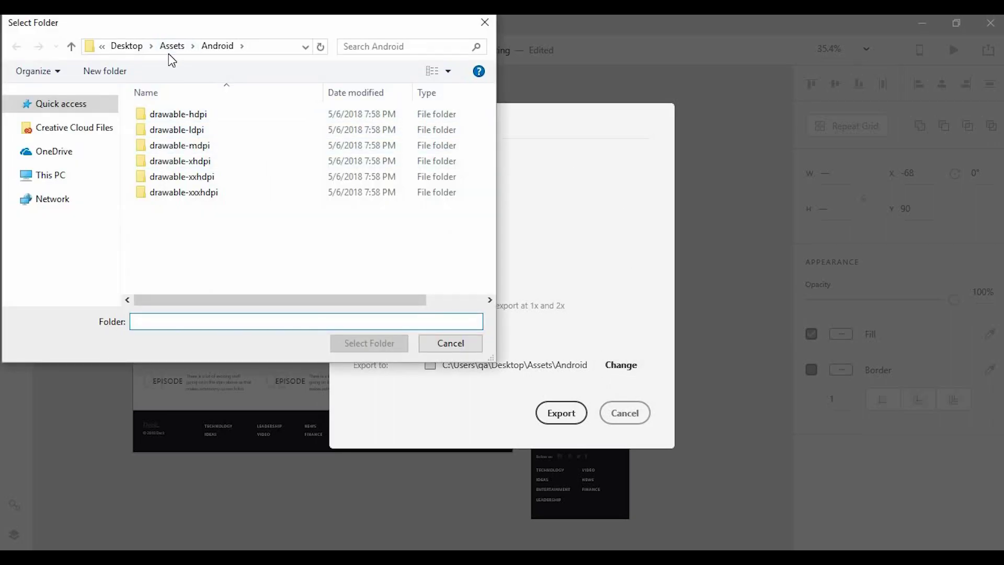
left_click(173, 46)
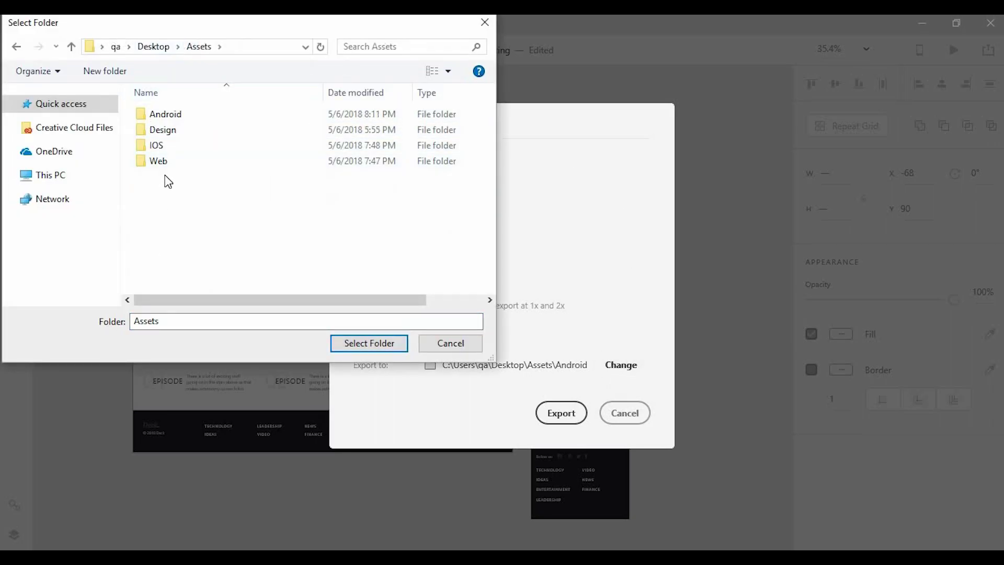
double_click(170, 162)
left_click(360, 342)
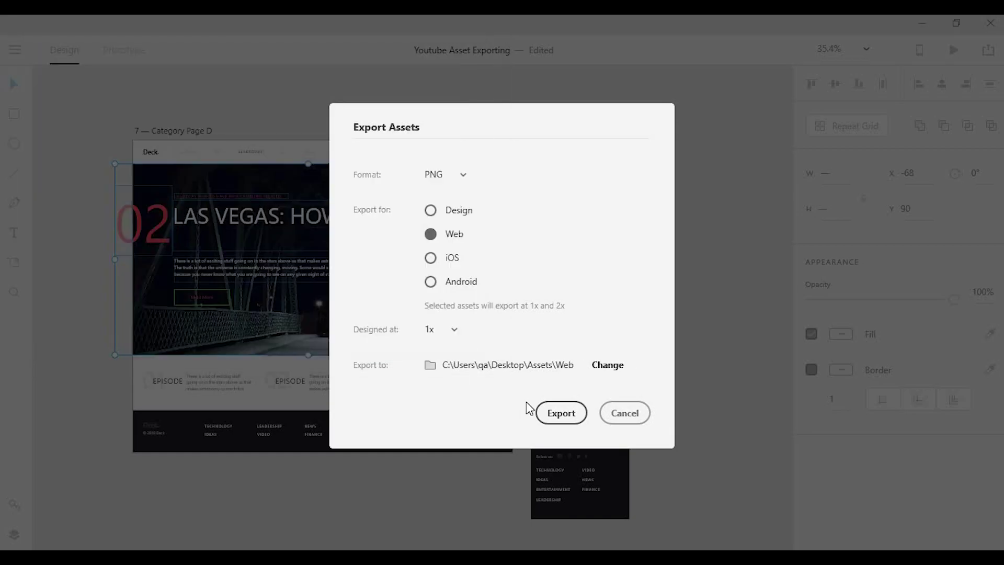
left_click(554, 413)
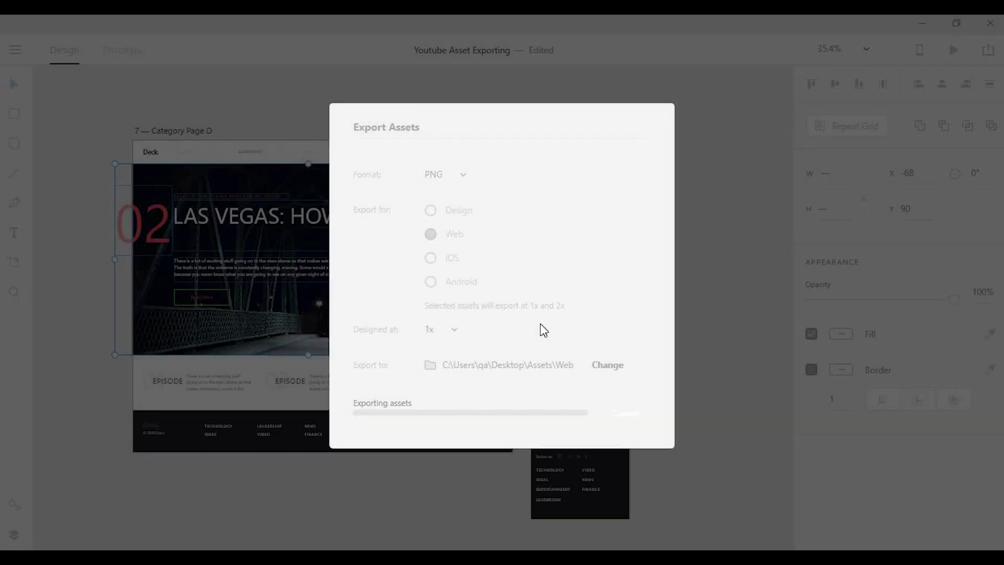
left_click(549, 333)
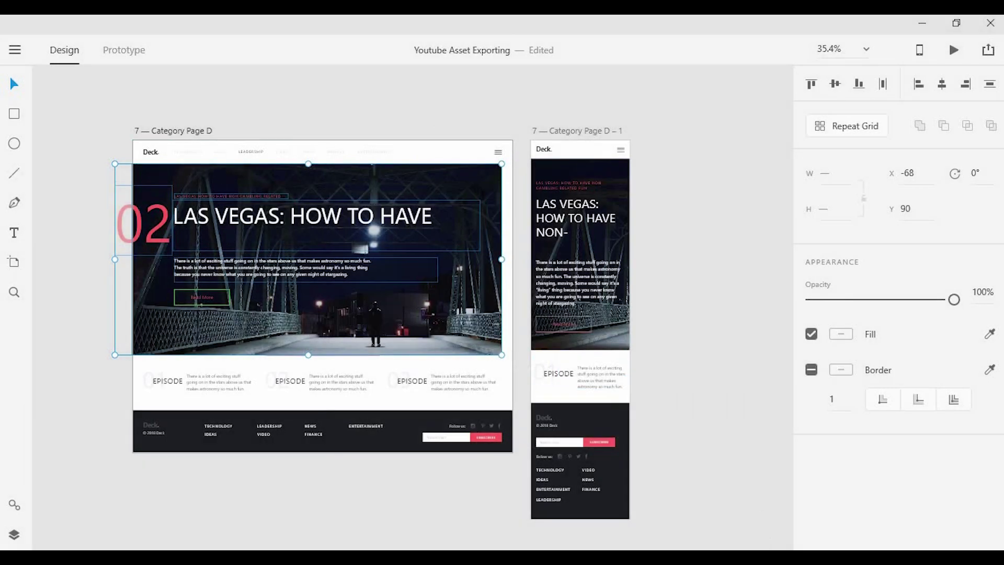
Step: Review the new 02.png, button and heading exports among the Web folder's 12 files
left_click(632, 512)
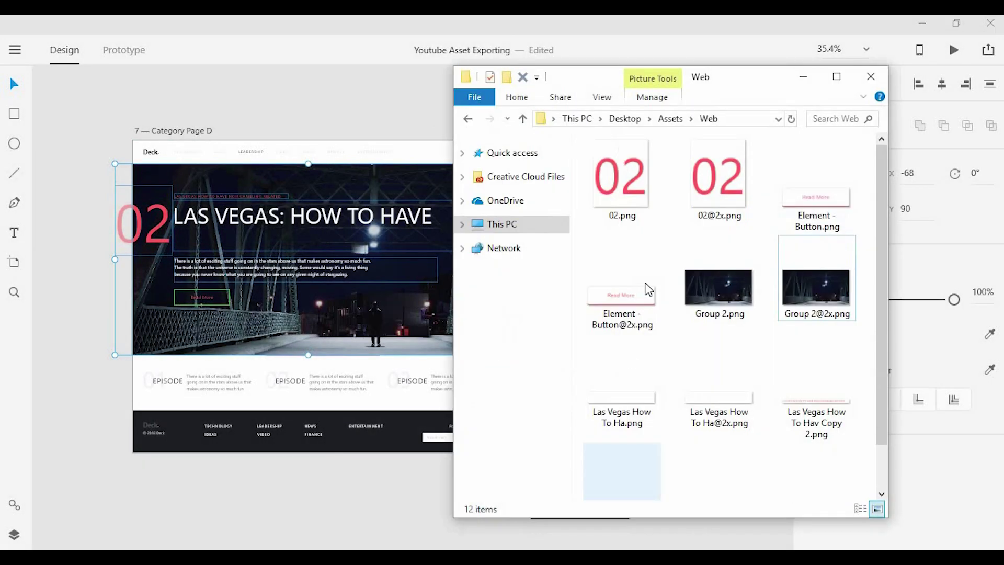
left_click(630, 204)
scroll(736, 206, "down", 1)
scroll(736, 206, "up", 1)
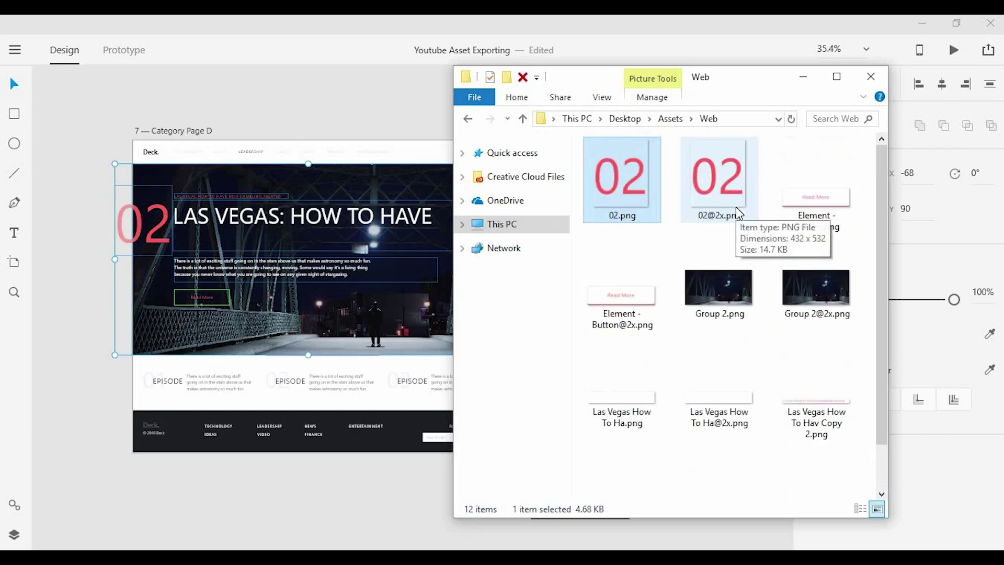
Step: Select the Twitter, Facebook, Pinterest and Instagram footer icons and open Export Assets with Ctrl+E
left_click(374, 126)
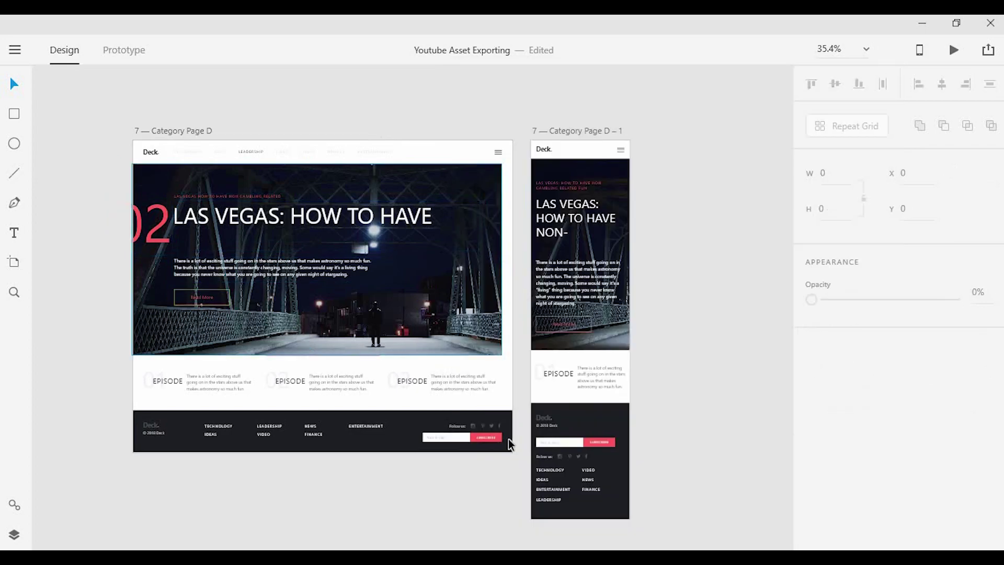
scroll(438, 460, "down", 5)
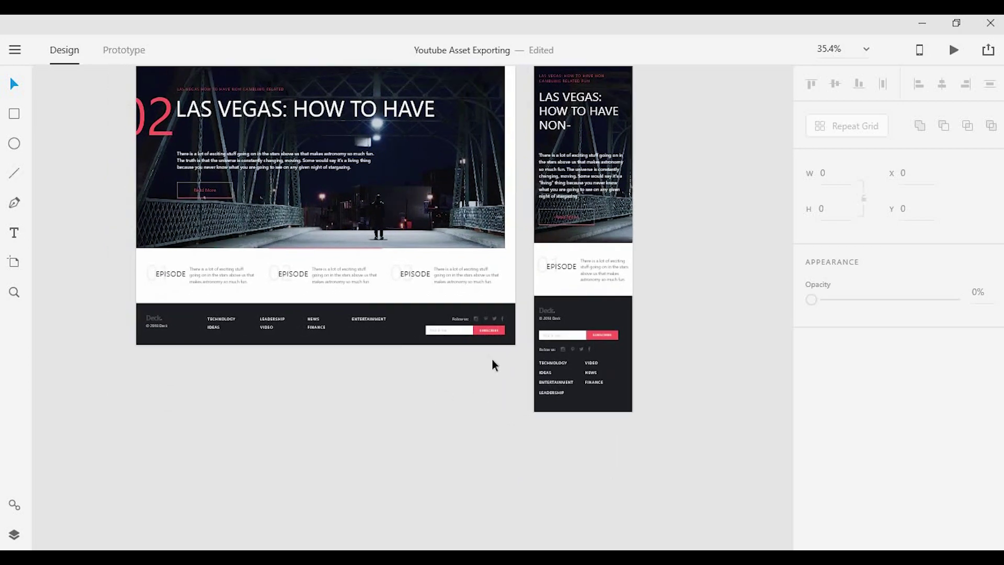
scroll(488, 324, "up", 10)
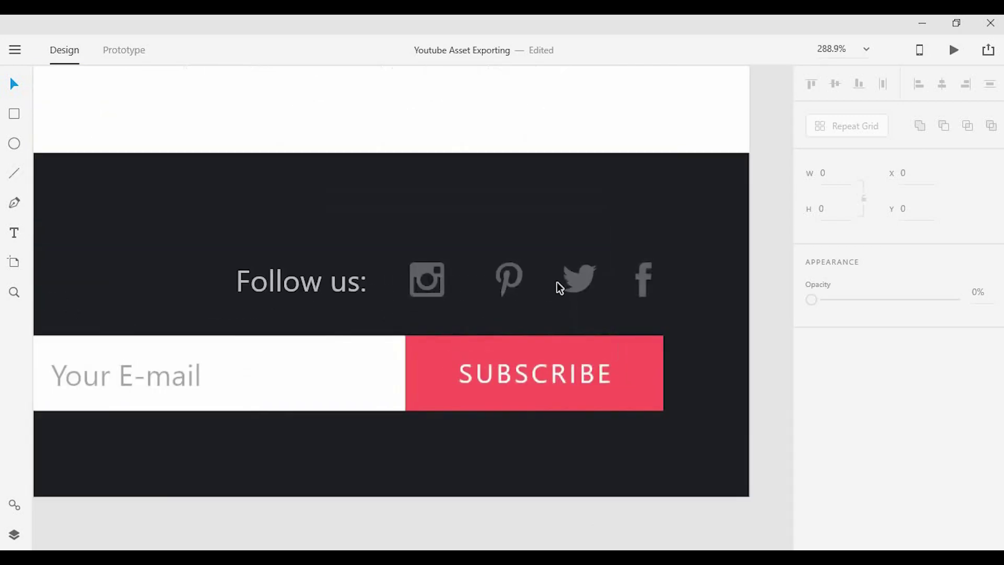
left_click_drag(557, 282, 462, 337)
left_click(489, 334)
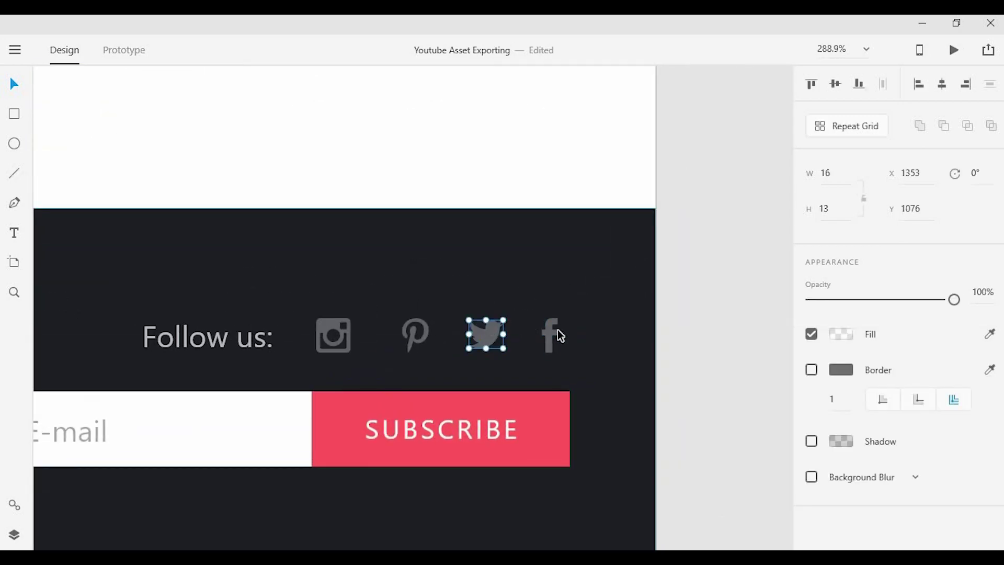
left_click(552, 331, "shift")
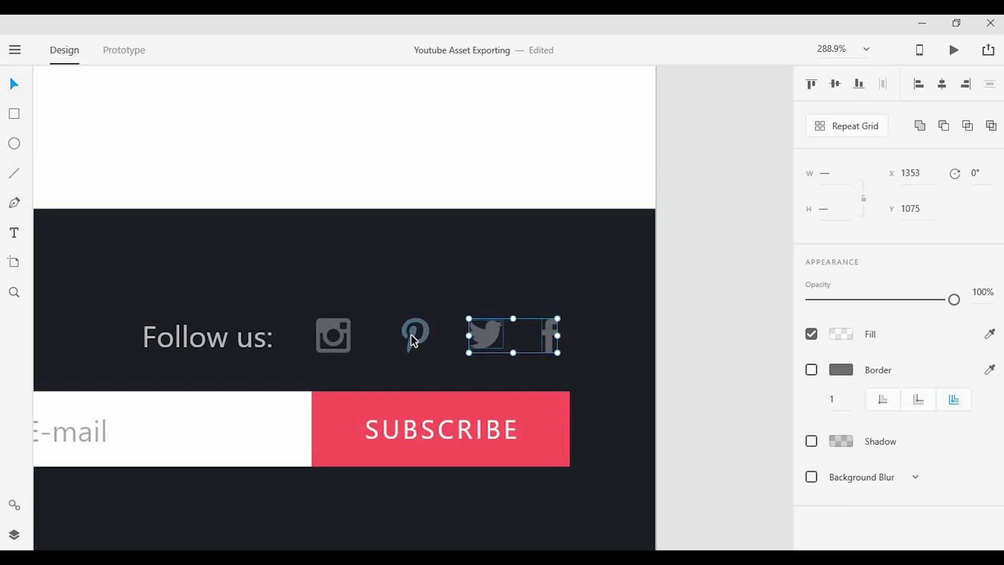
left_click(413, 340, "shift")
left_click(331, 333, "shift")
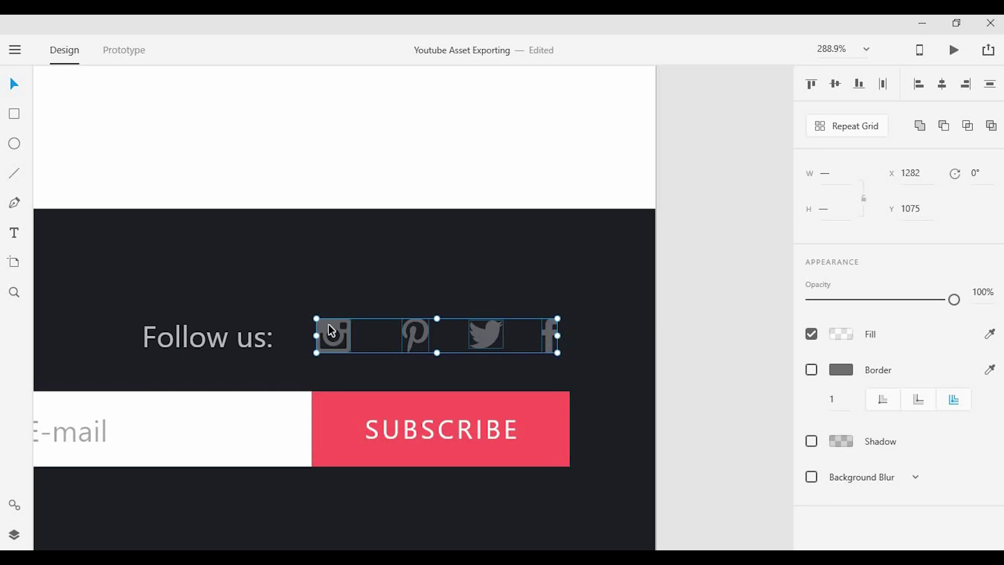
key("ctrl+e")
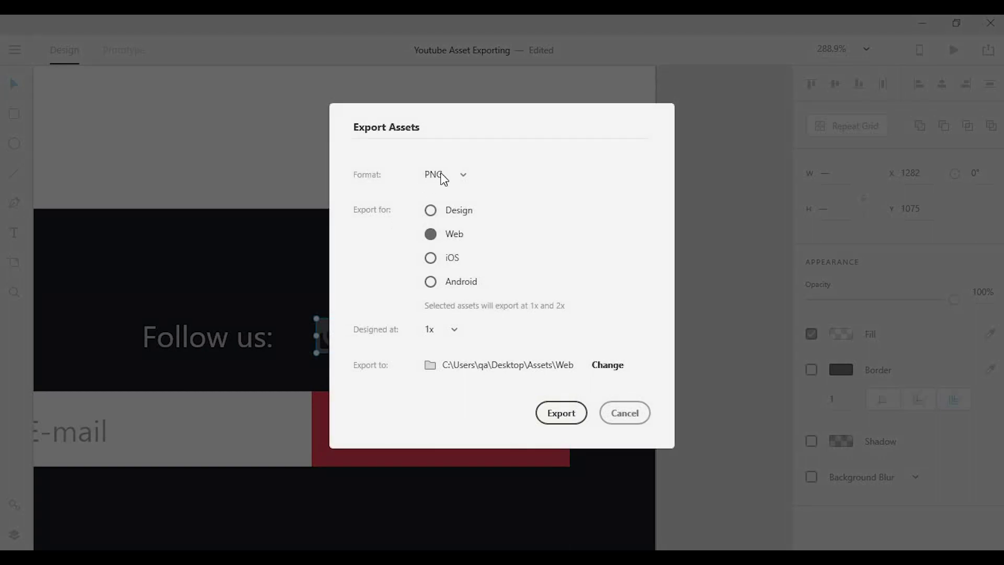
Step: Switch the export format from PNG to SVG and export the icons to Assets\Web
left_click(444, 175)
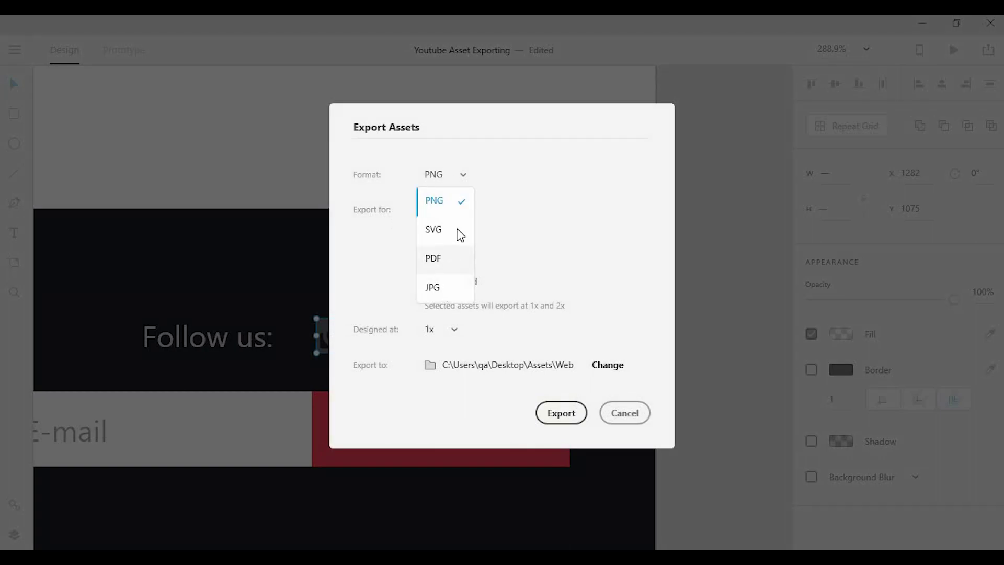
left_click(457, 229)
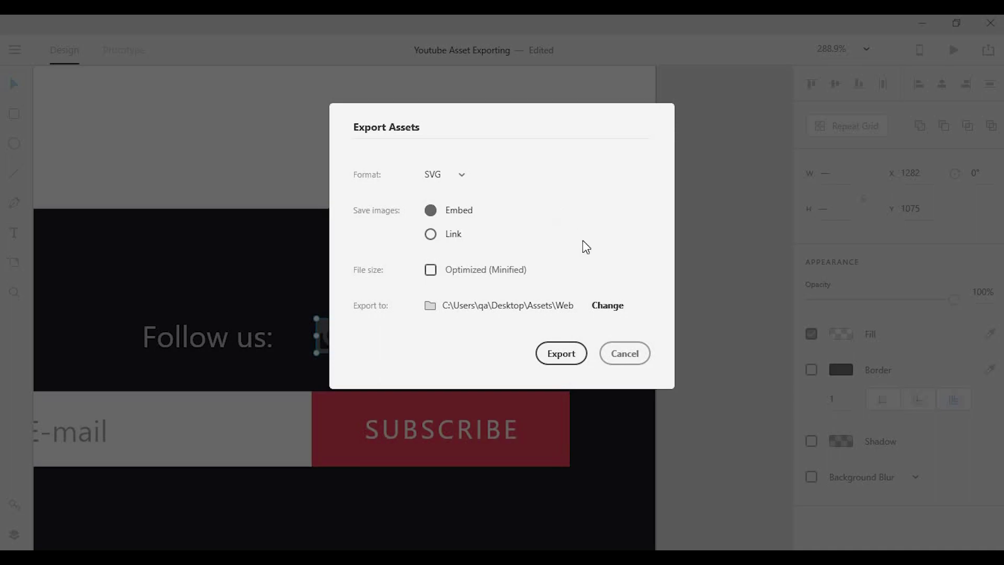
left_click(578, 359)
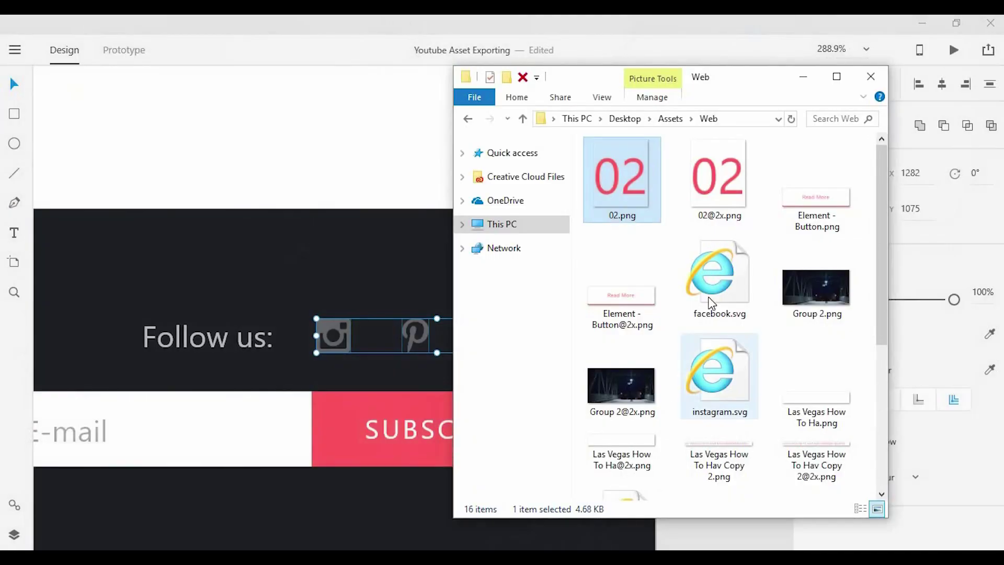
Step: Check facebook.svg and instagram.svg in the Web folder, then return to the XD canvas
left_click(743, 378, "ctrl")
scroll(754, 295, "down", 3)
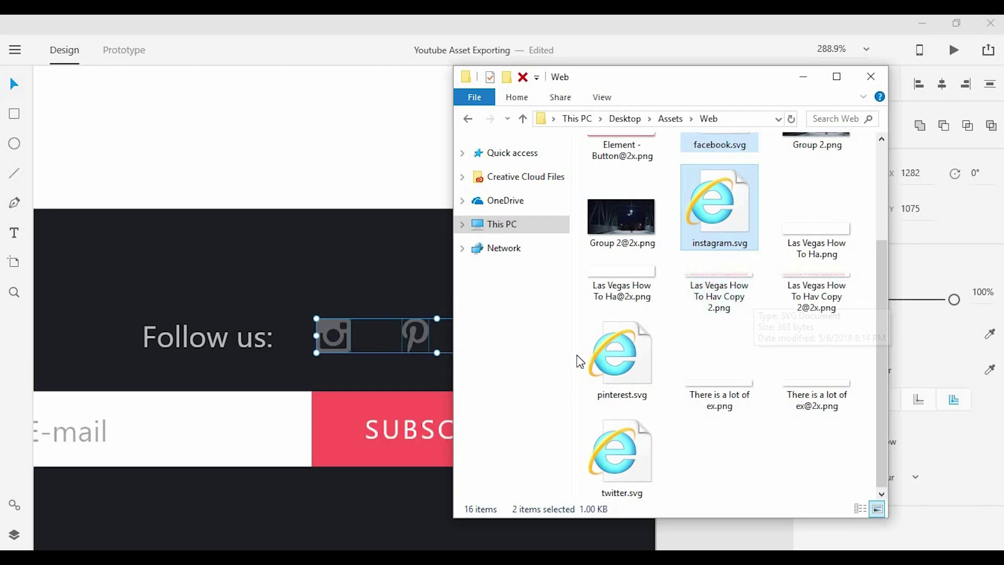
left_click(368, 200)
scroll(294, 181, "down", 5)
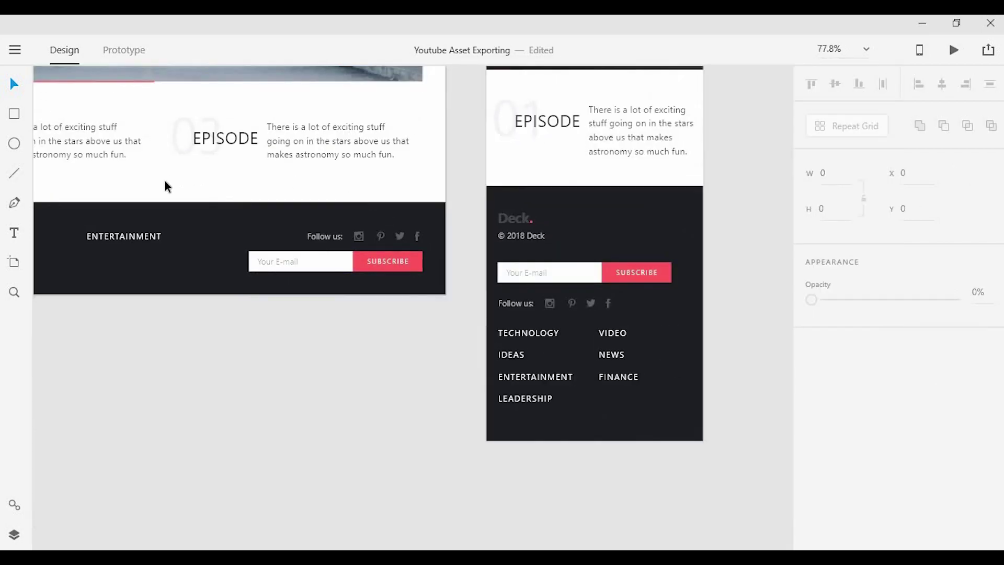
Step: Select the Deck. text inside the footer logo group and convert it to outlines with Ctrl+8
left_click_drag(343, 218, 534, 226)
left_click_drag(188, 199, 560, 219)
scroll(309, 309, "up", 5)
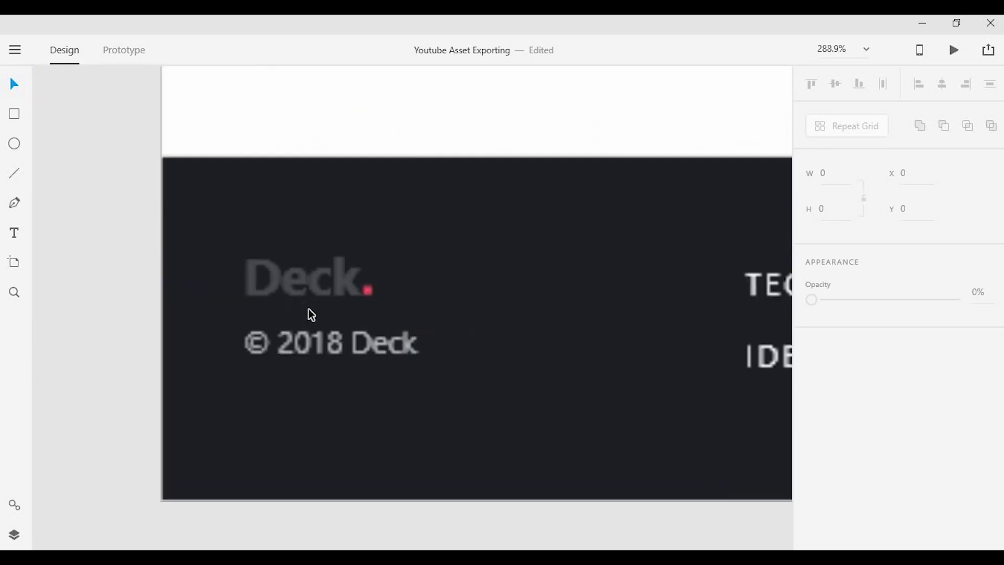
left_click(308, 287)
left_click(342, 155)
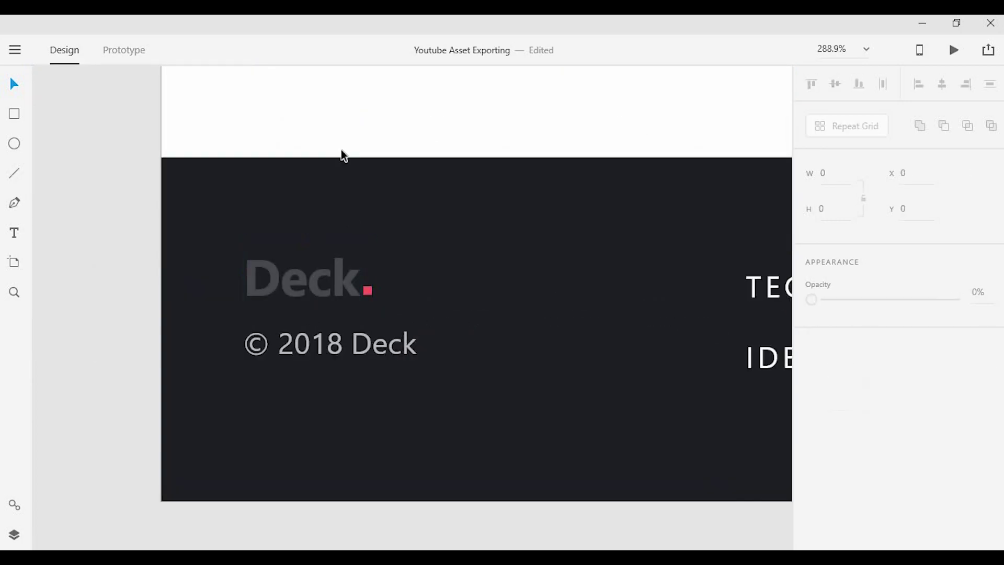
left_click(348, 288)
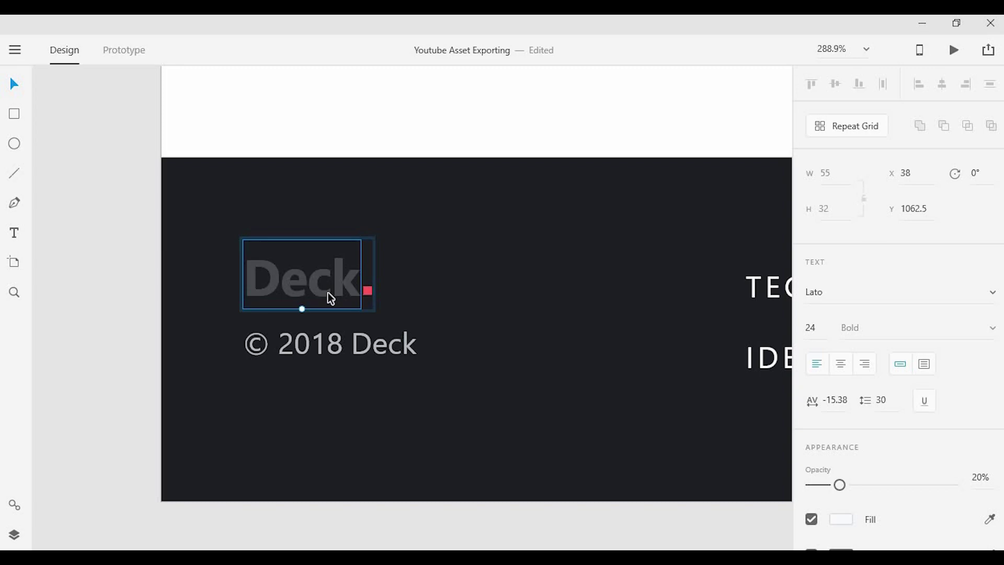
key("ctrl+8")
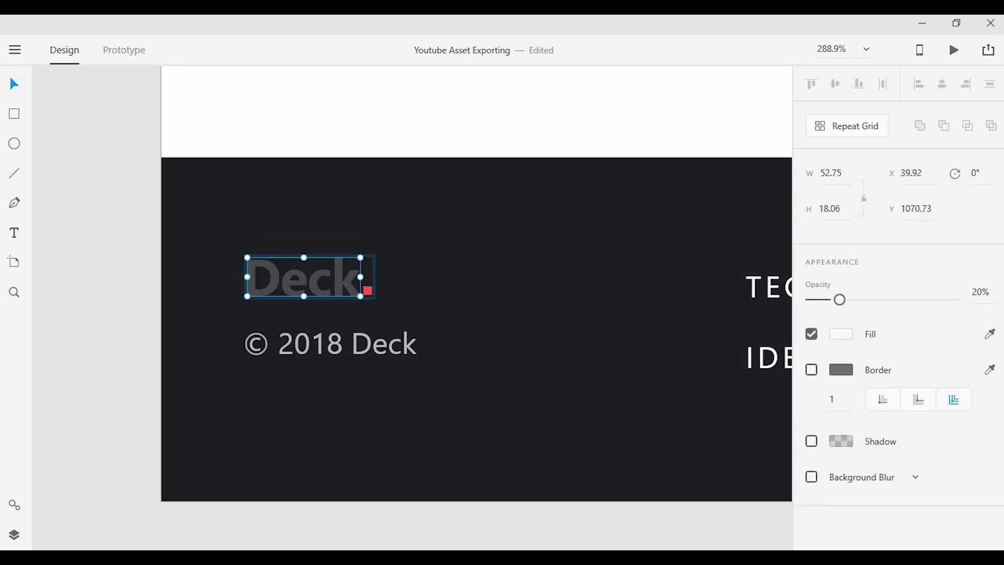
Step: Select the outlined Deck logo with its red dot and export it as SVG to Assets\Web
left_click(67, 291)
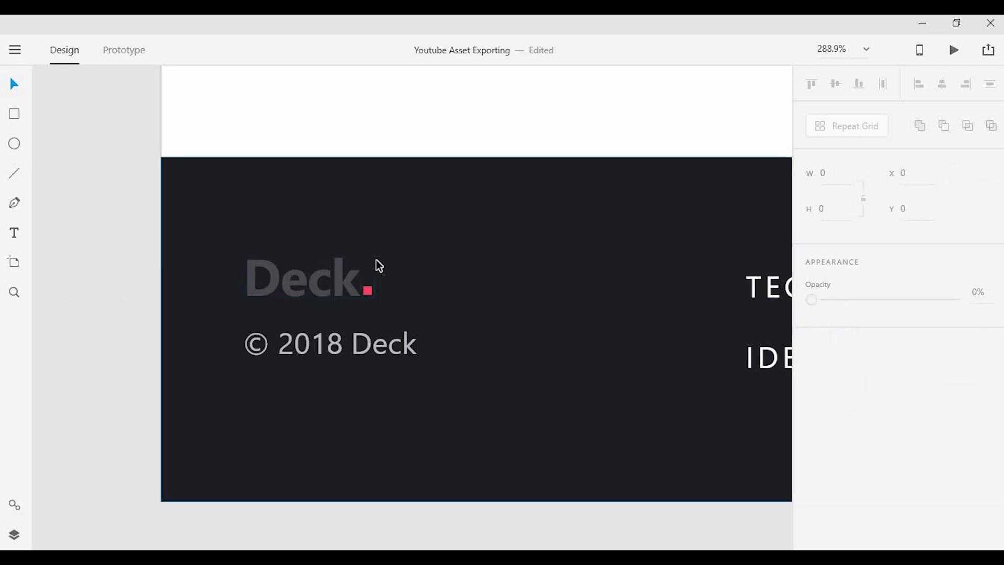
left_click(359, 288)
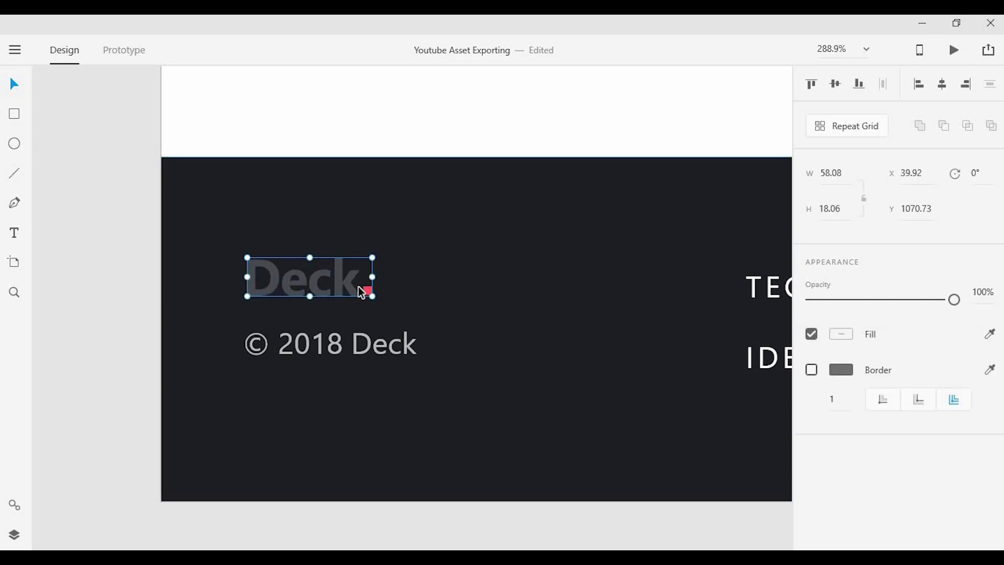
key("ctrl+e")
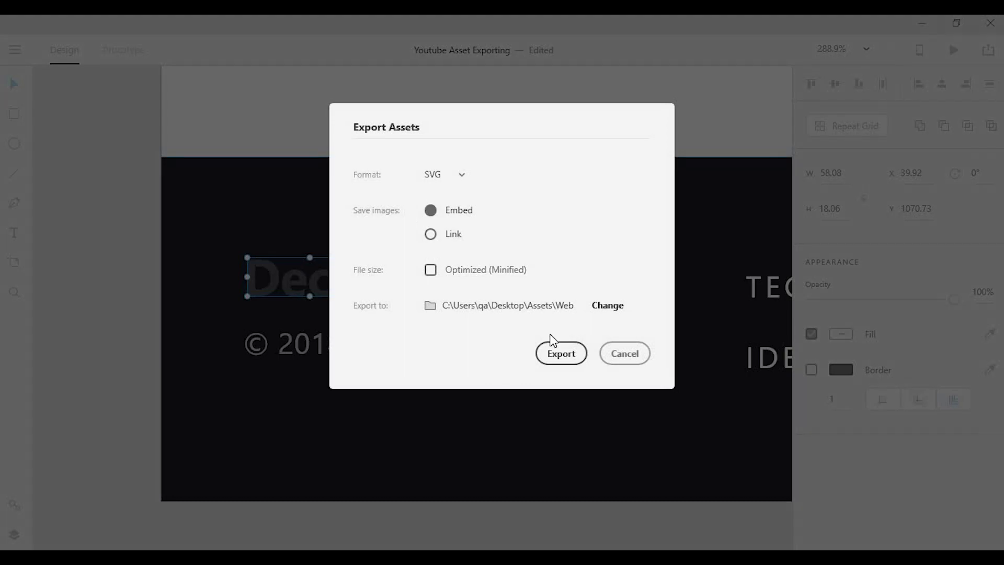
left_click(559, 353)
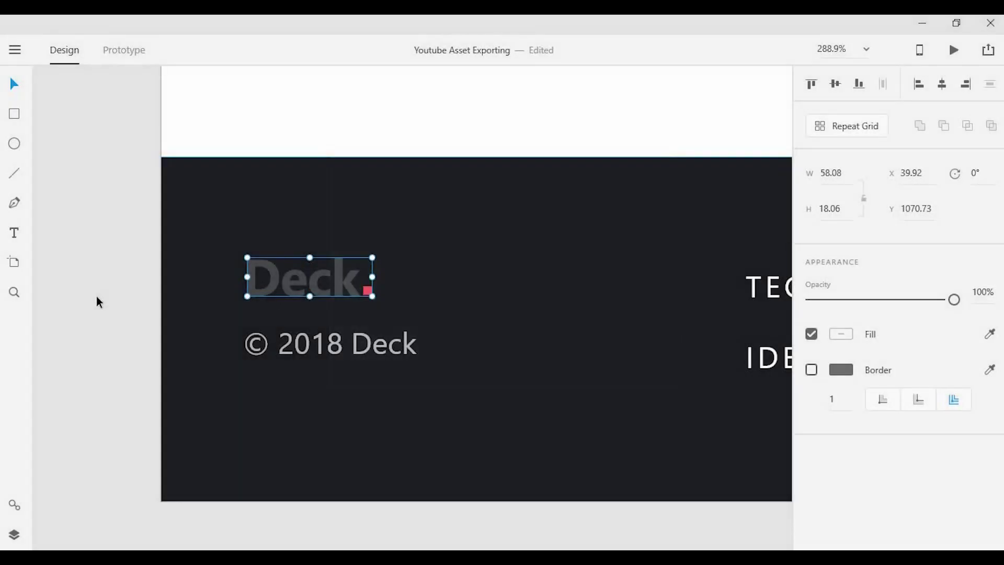
left_click(380, 239)
Step: Select the 7 — Category Page D artboard, open Export Assets, and choose PDF format
scroll(380, 239, "down", 10)
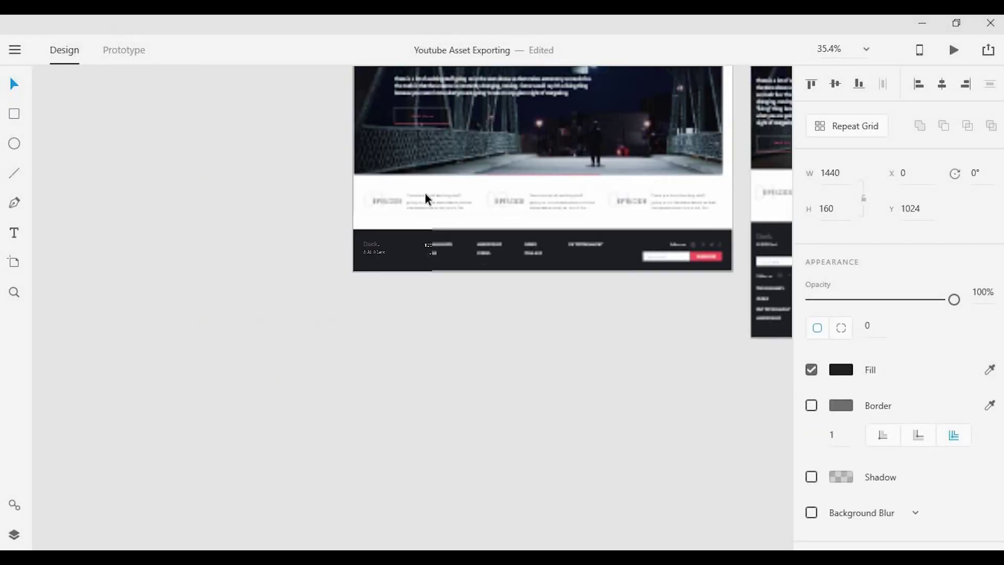
left_click_drag(486, 172, 203, 149)
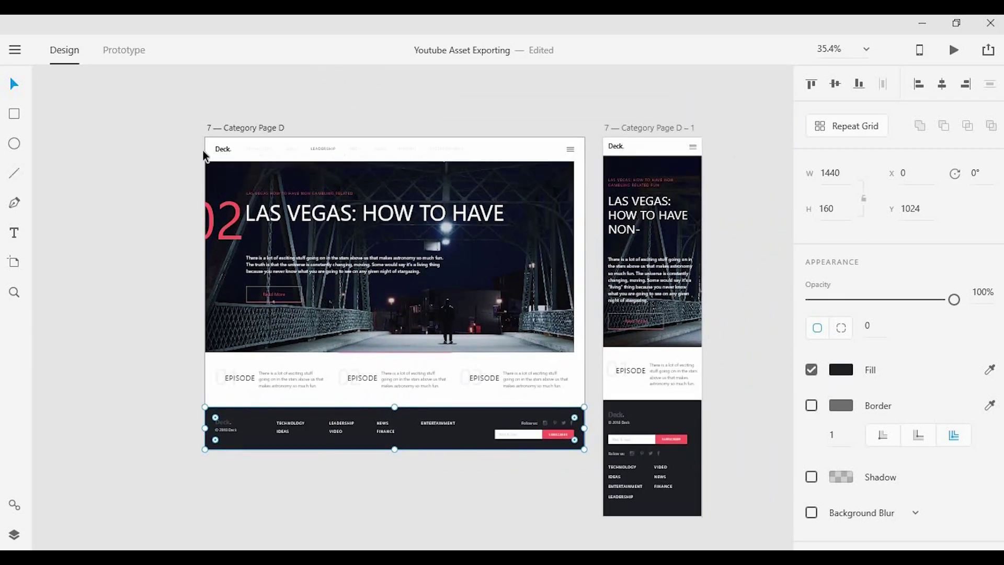
left_click(254, 129)
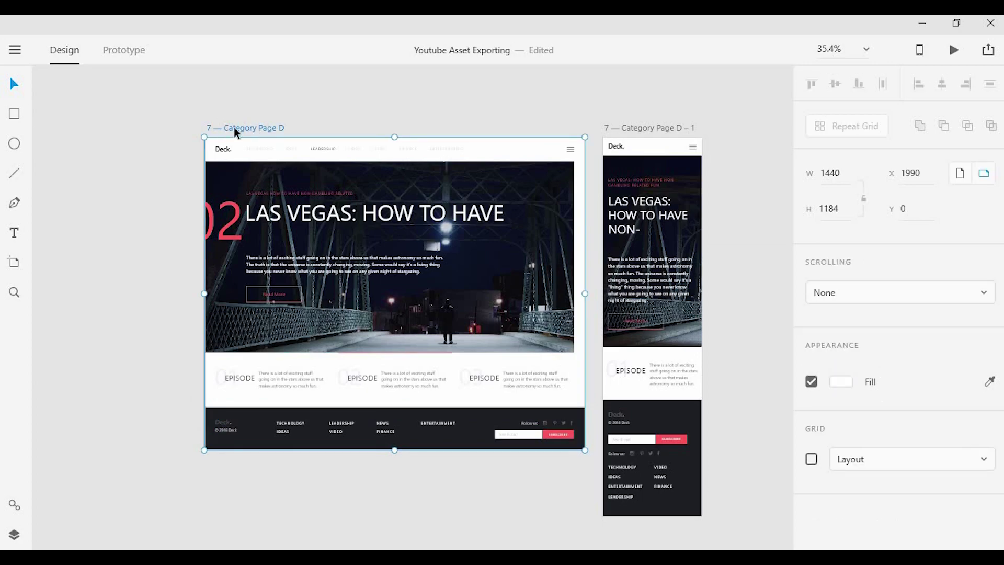
key("ctrl+e")
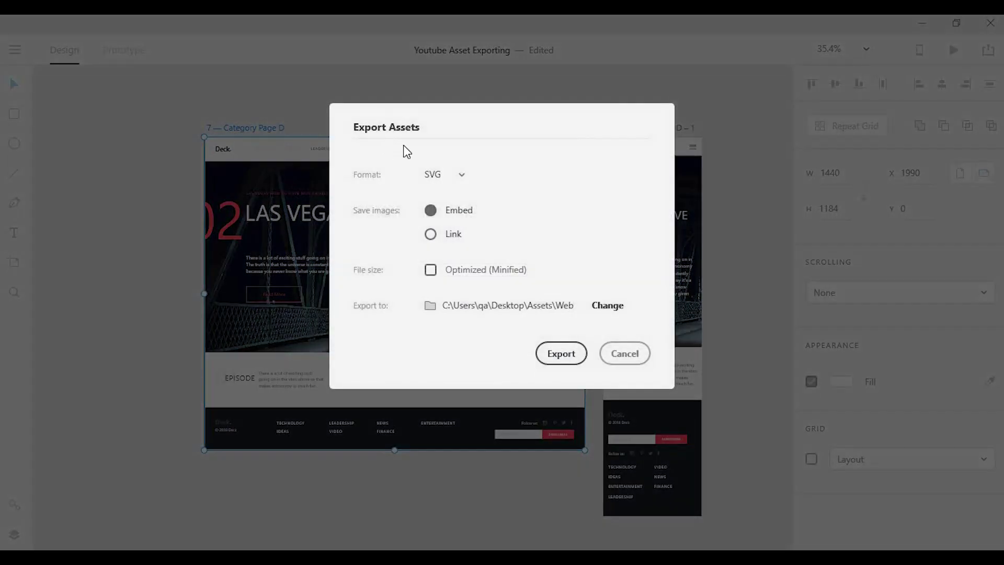
left_click(443, 177)
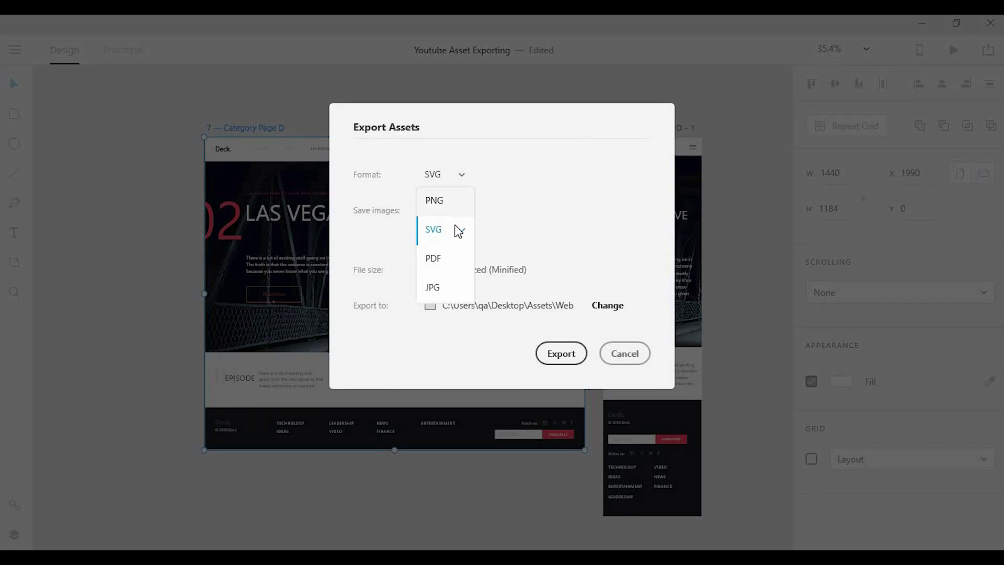
left_click(450, 269)
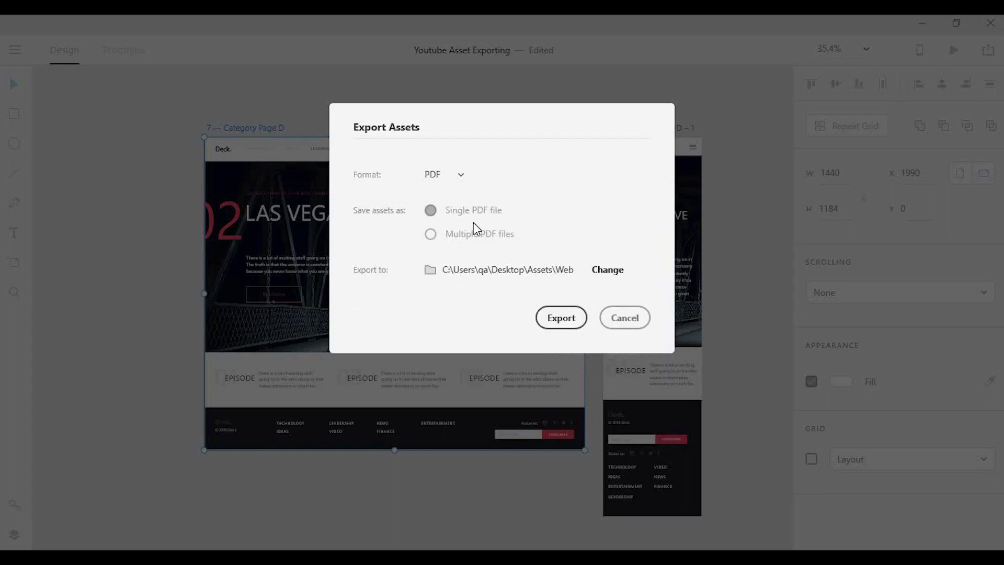
Step: Cancel, marquee-select the desktop and mobile Category Page D artboards, and export them as one PDF
left_click(633, 317)
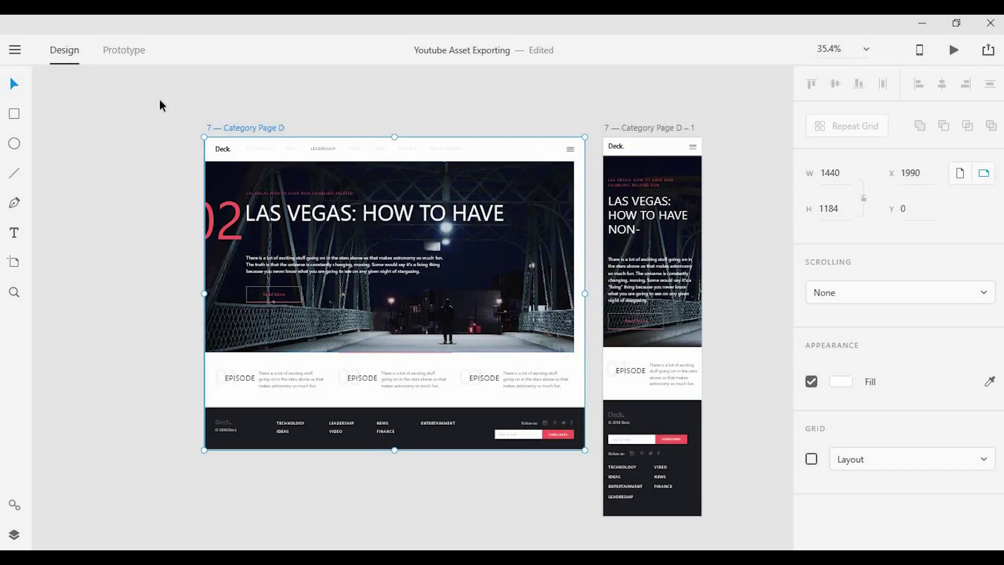
left_click_drag(154, 115, 722, 419)
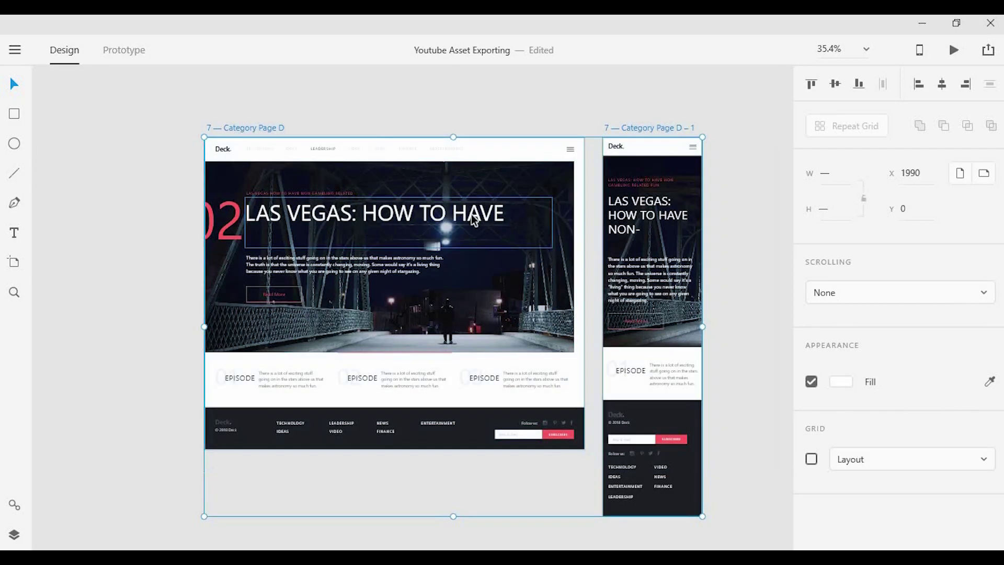
key("ctrl+e")
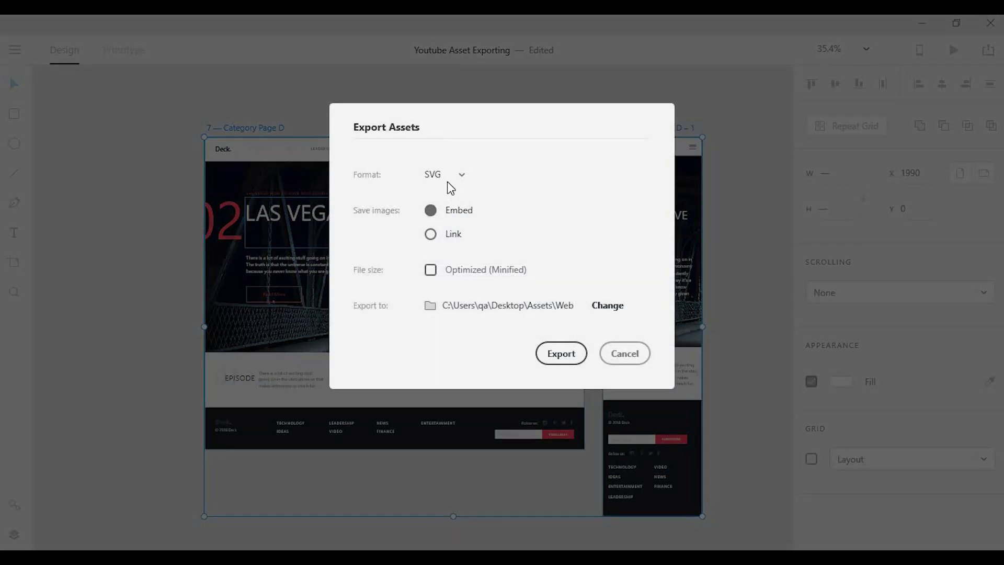
left_click(447, 181)
left_click(438, 258)
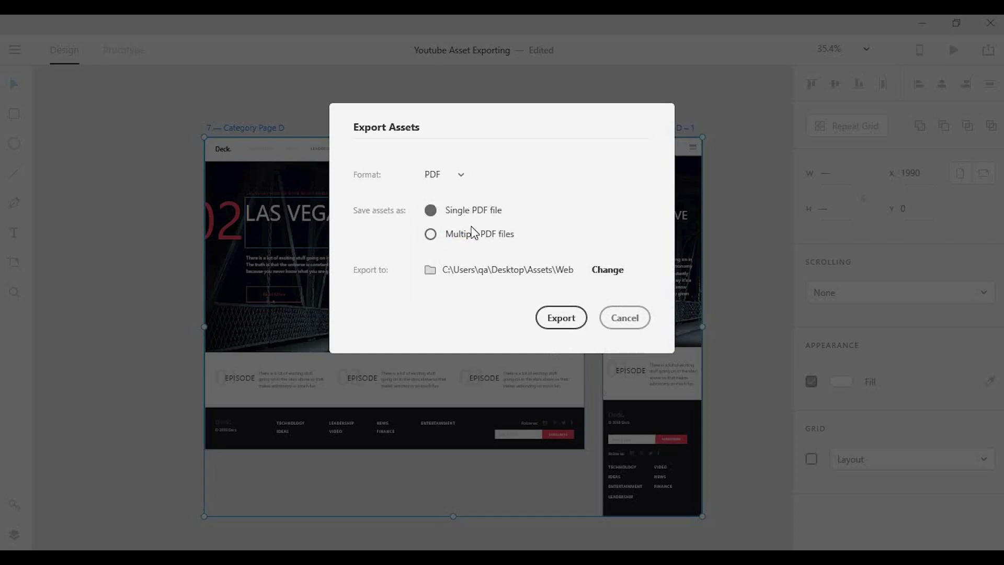
left_click(630, 320)
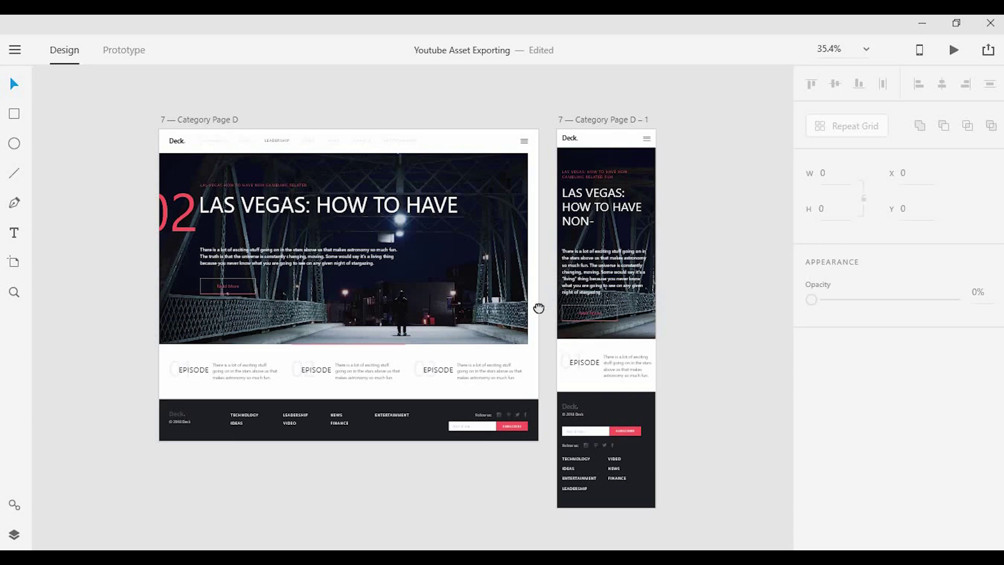
mouse_move(539, 307)
left_mouse_down()
mouse_move(506, 298)
mouse_move(534, 313)
left_mouse_up()
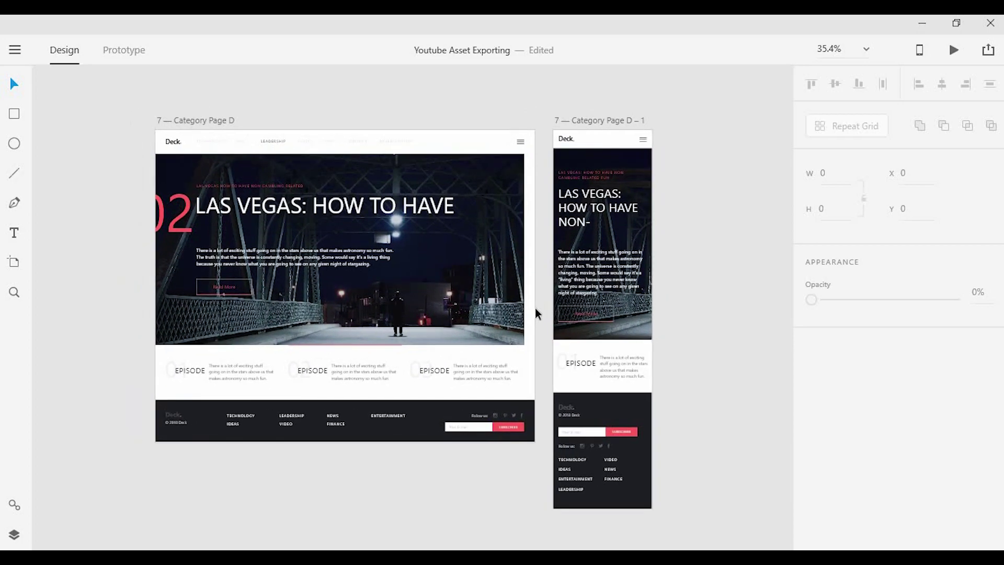